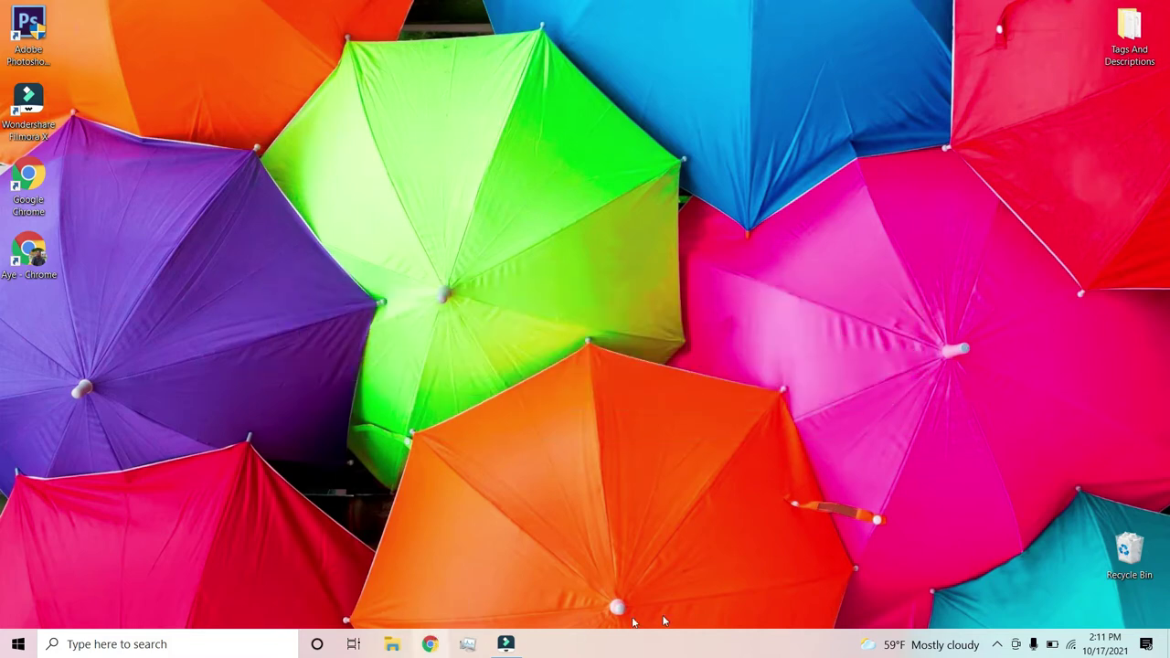
# Open the running-processes viewer, reposition its window, then close it.
pyautogui.click(467, 645)
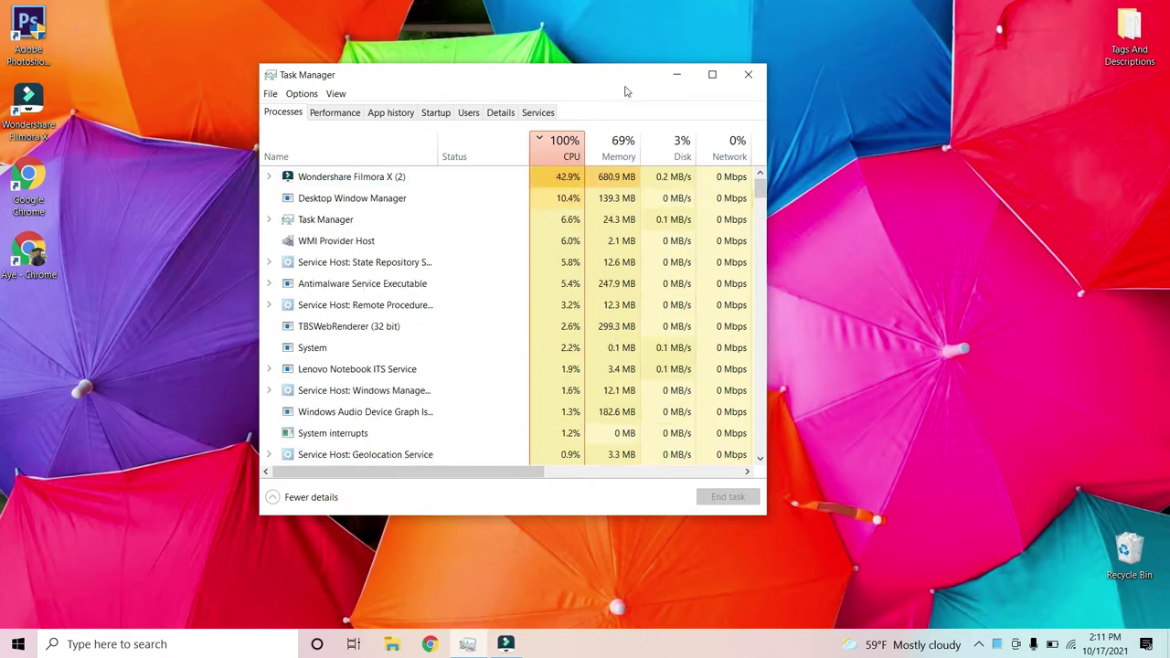
pyautogui.moveTo(601, 89); pyautogui.dragTo(675, 90)
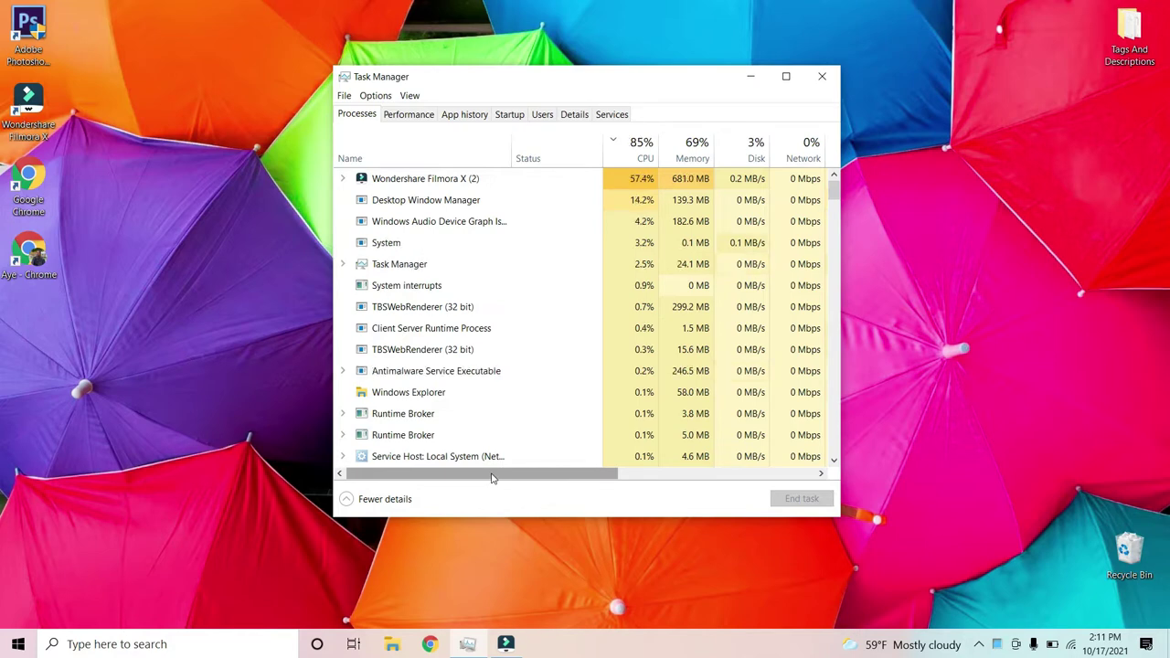
pyautogui.moveTo(490, 474)
pyautogui.mouseDown()
pyautogui.moveTo(576, 473)
pyautogui.moveTo(411, 498)
pyautogui.mouseUp()
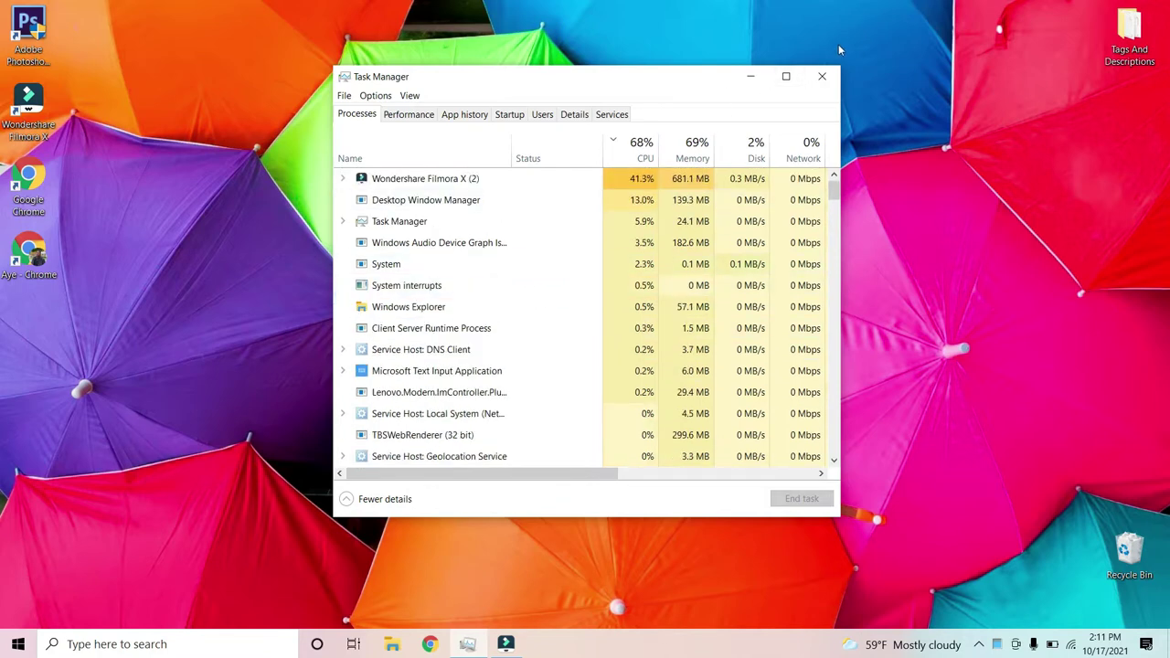
pyautogui.click(821, 76)
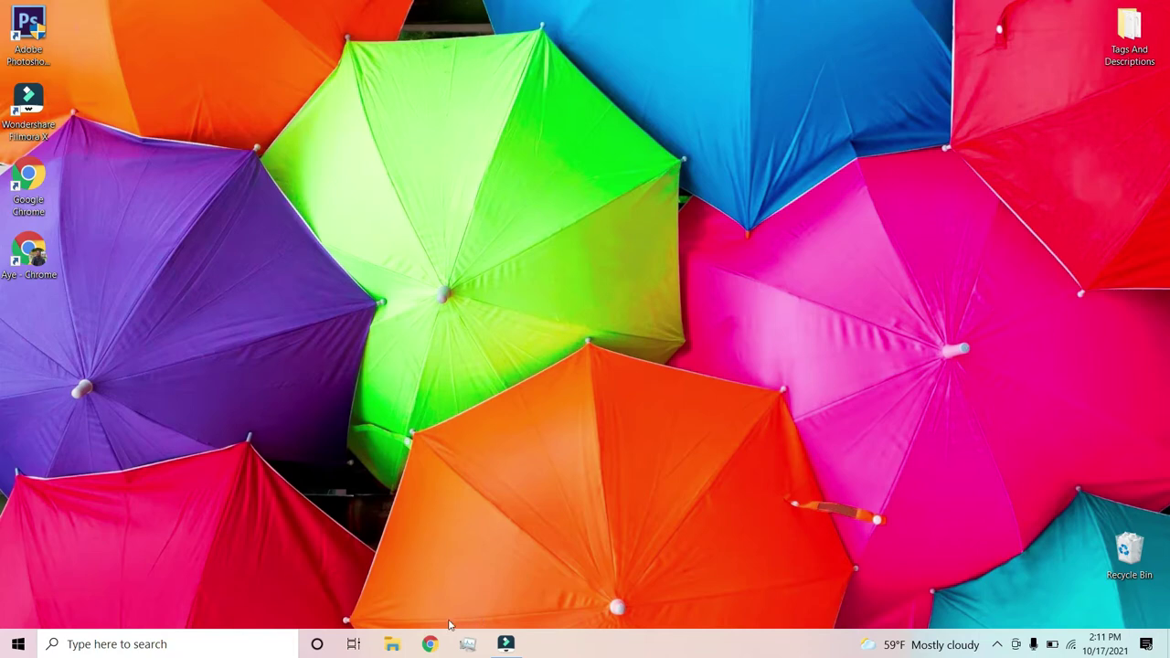
# Browse the Downloads folder in a File Explorer window, then close it.
pyautogui.click(393, 645)
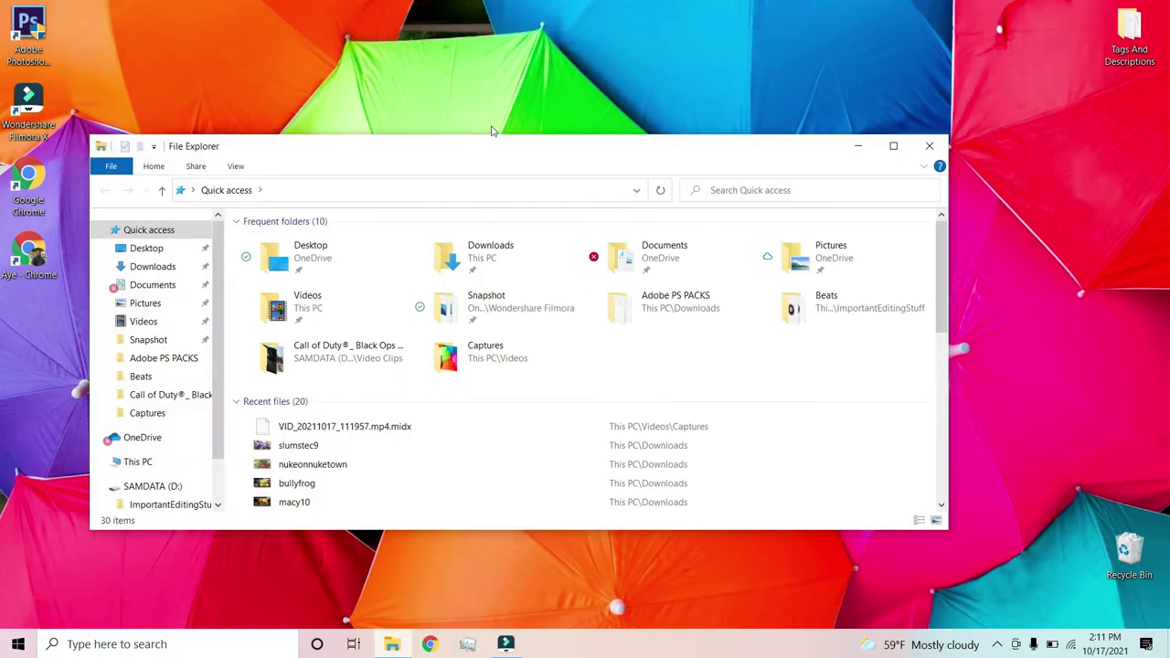
pyautogui.moveTo(542, 138); pyautogui.dragTo(608, 65)
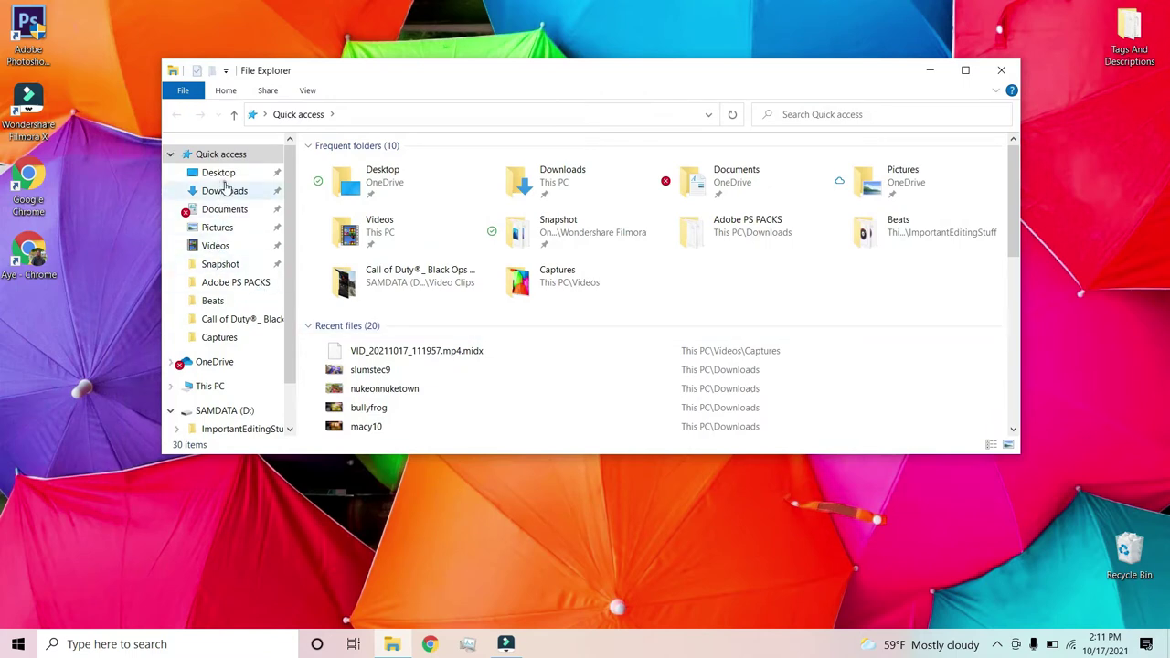
pyautogui.click(224, 190)
pyautogui.scroll(-5, 886, 224)
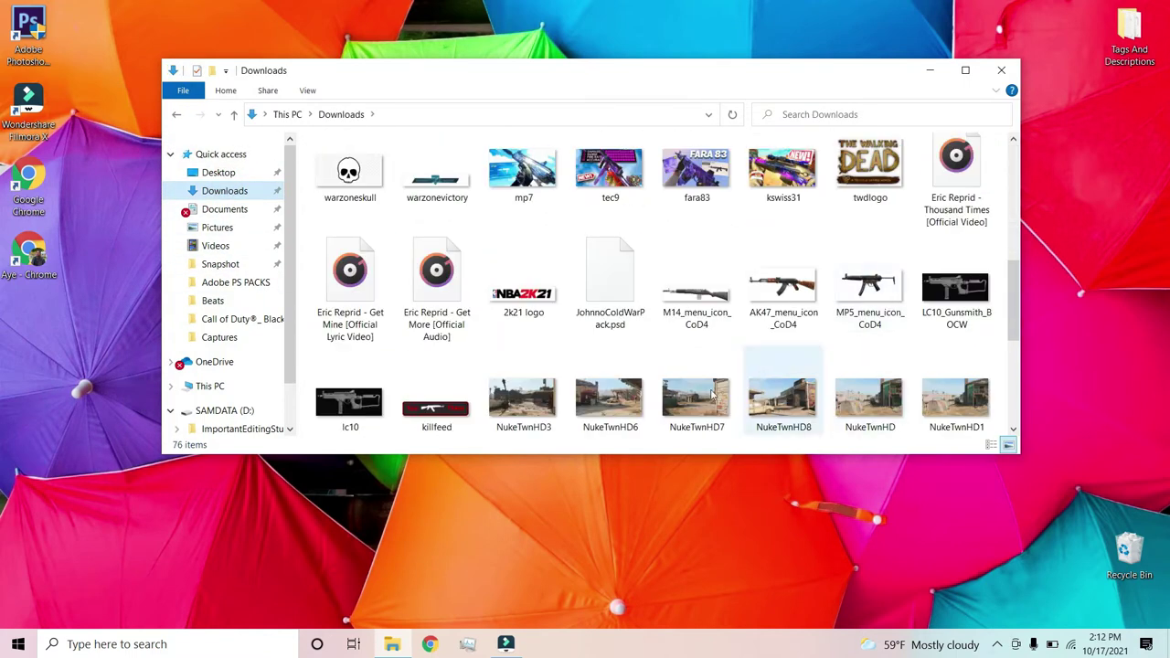
pyautogui.scroll(-2, 619, 370)
pyautogui.scroll(2, 620, 370)
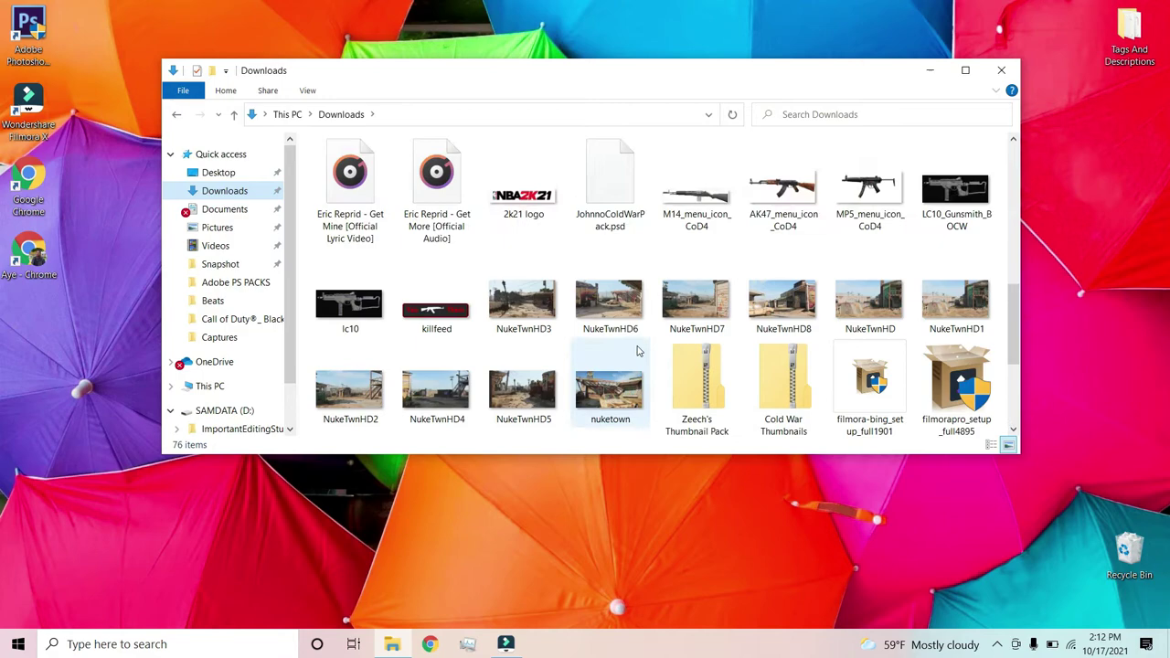
pyautogui.scroll(3, 626, 361)
pyautogui.scroll(1, 638, 347)
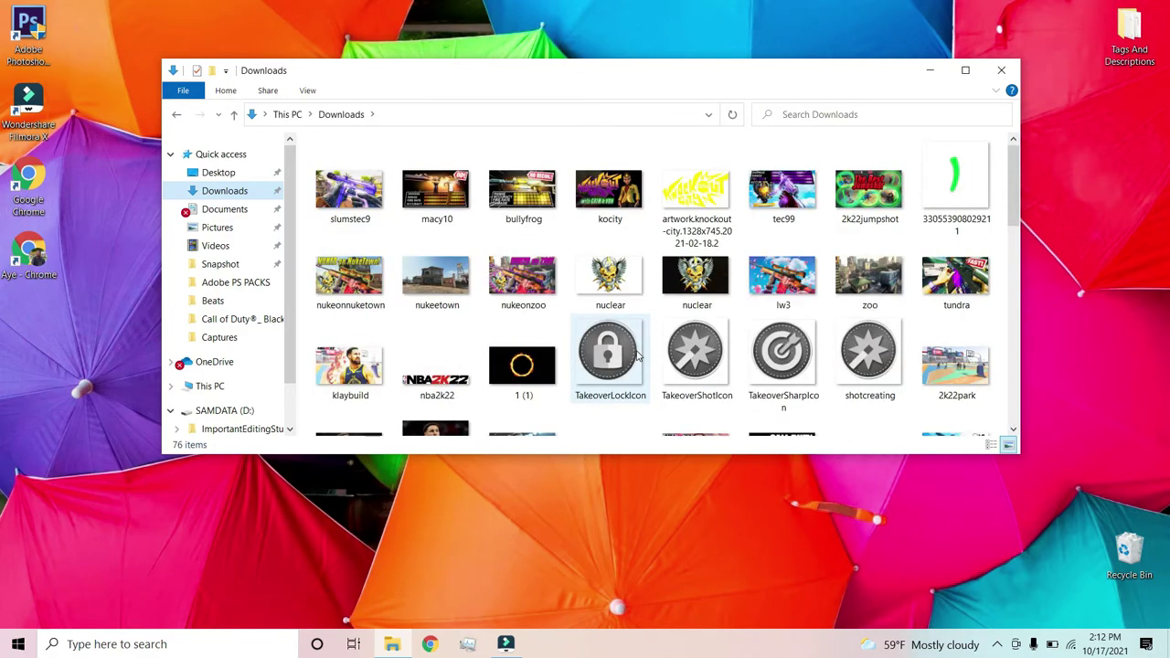
pyautogui.scroll(-5, 643, 361)
pyautogui.scroll(-1, 651, 360)
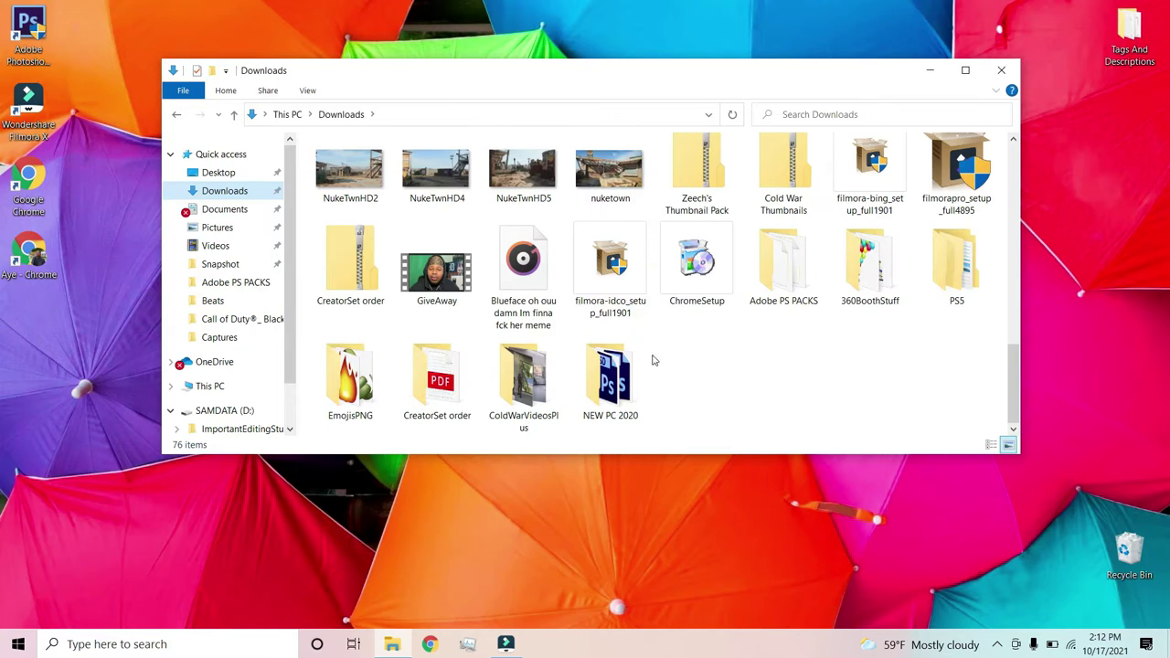
pyautogui.scroll(3, 822, 302)
pyautogui.scroll(2, 910, 264)
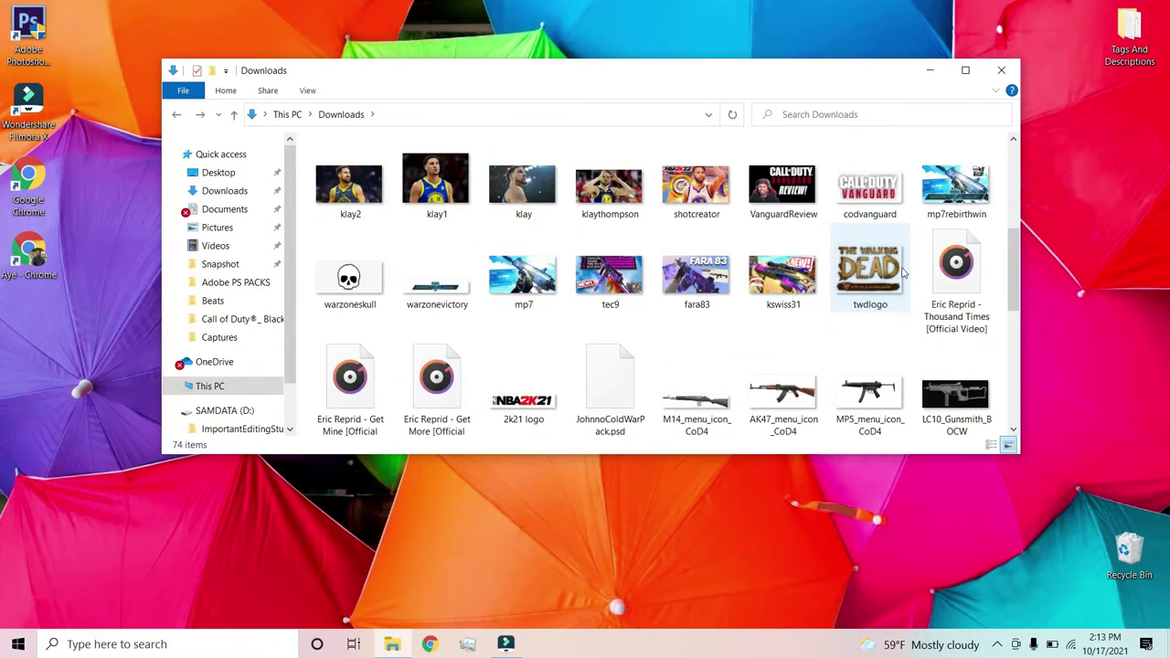
pyautogui.scroll(3, 695, 291)
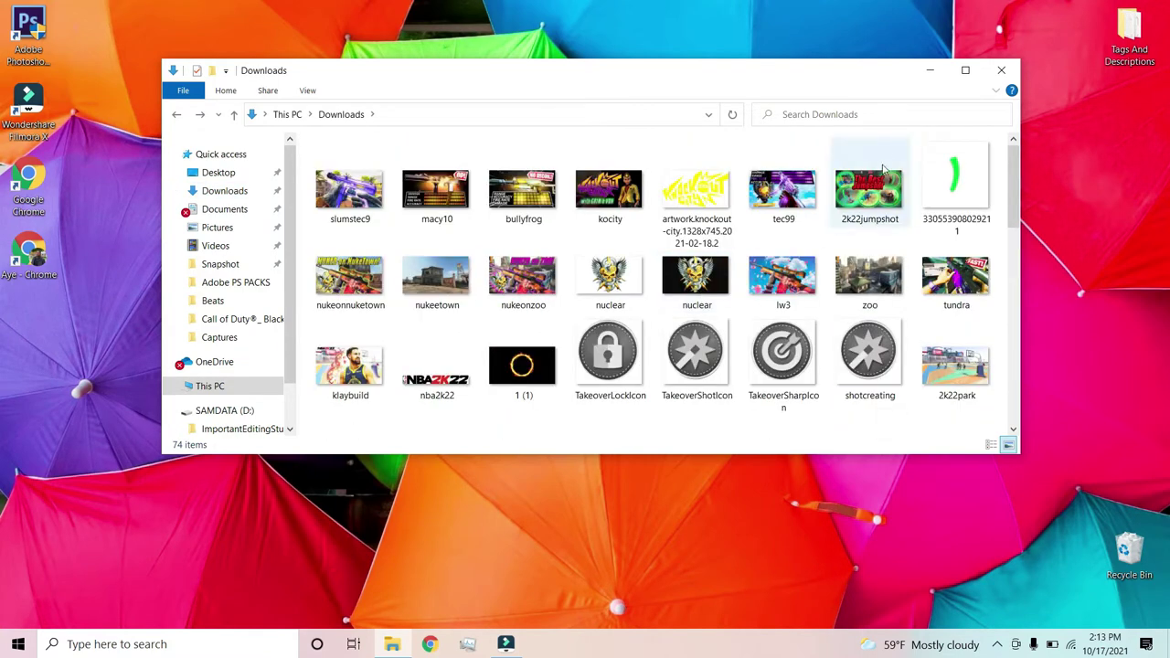
pyautogui.click(1001, 71)
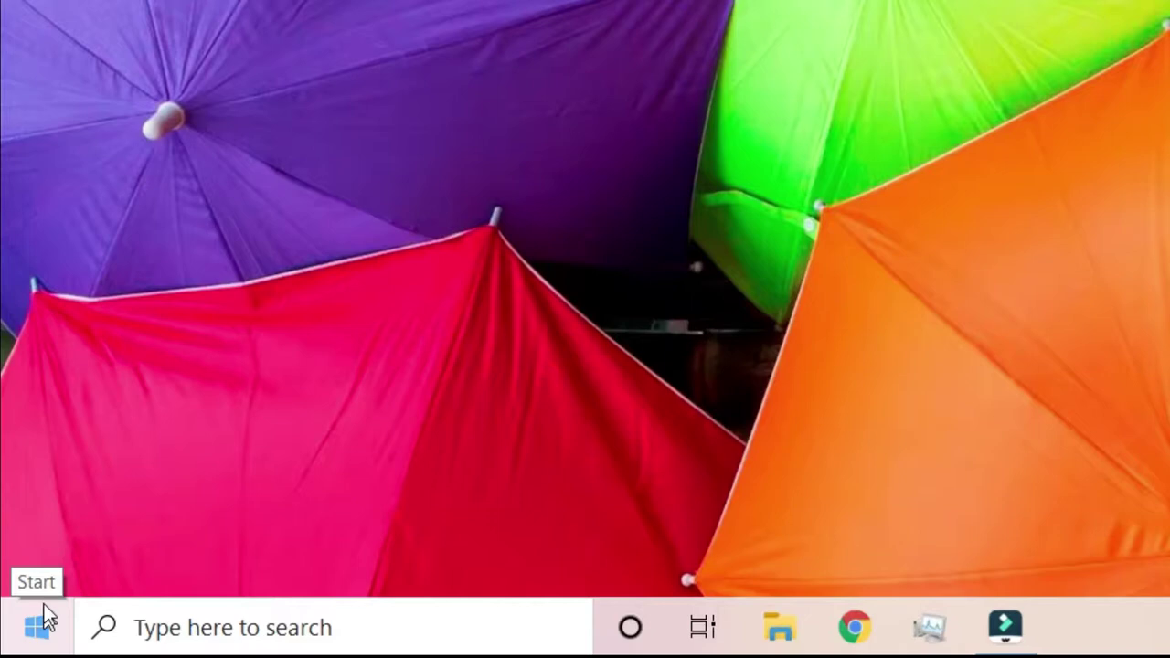
# Run 'temp' from the Start menu's Run box and grant permanent access to Windows Temp.
pyautogui.rightClick(20, 645)
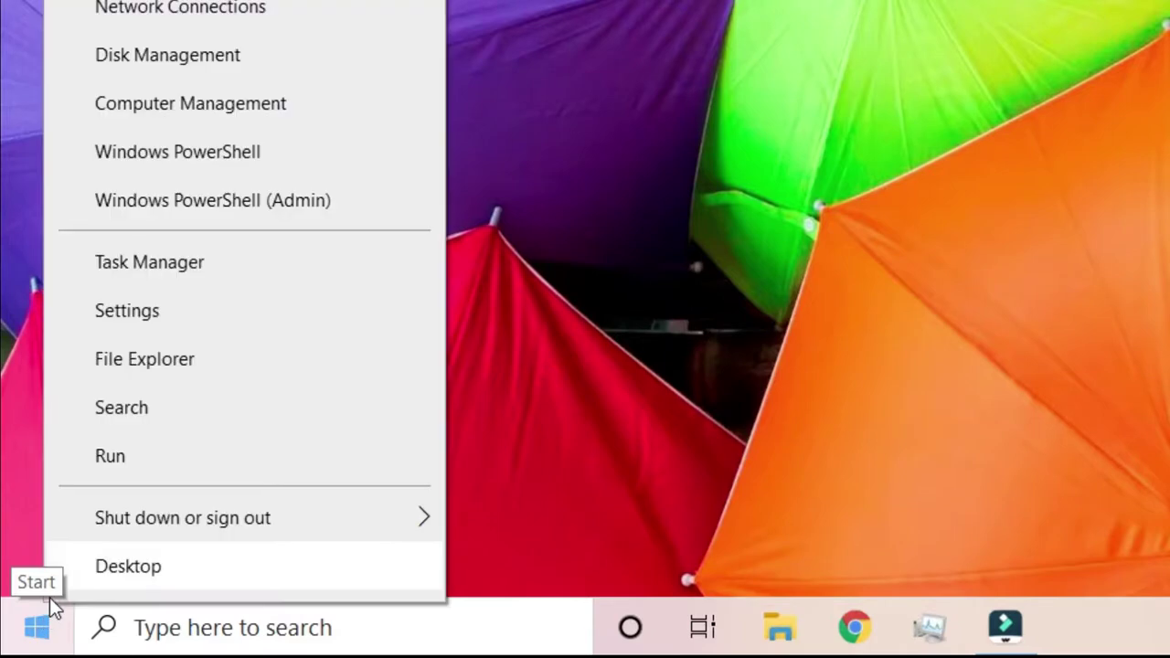
pyautogui.click(145, 463)
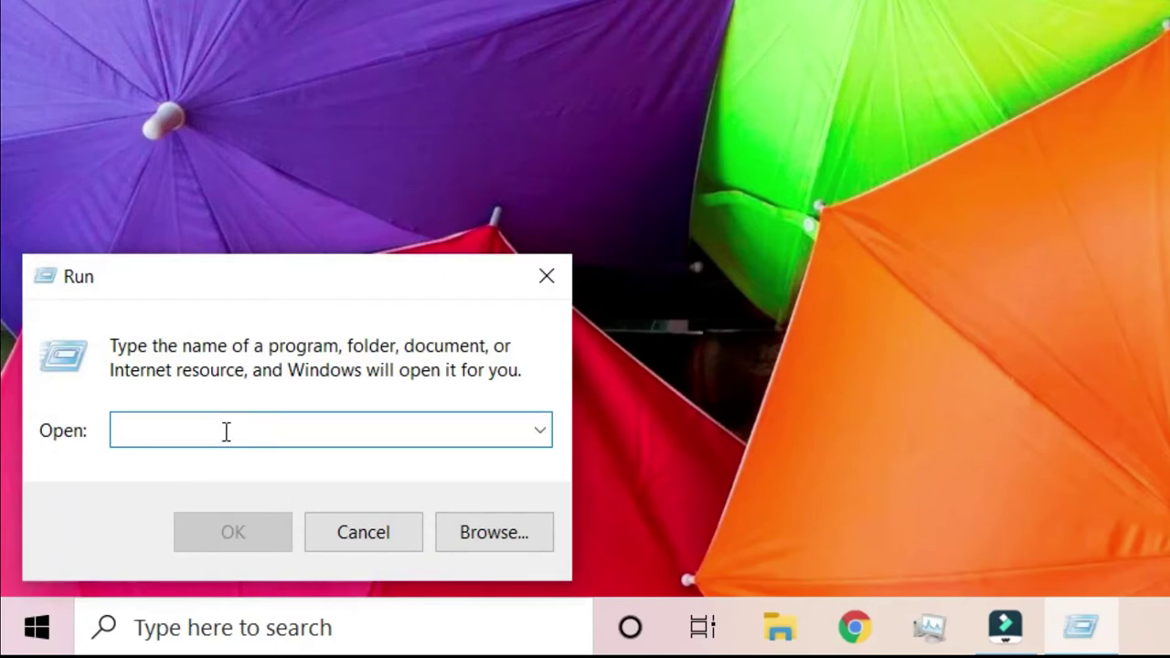
pyautogui.write('temp')
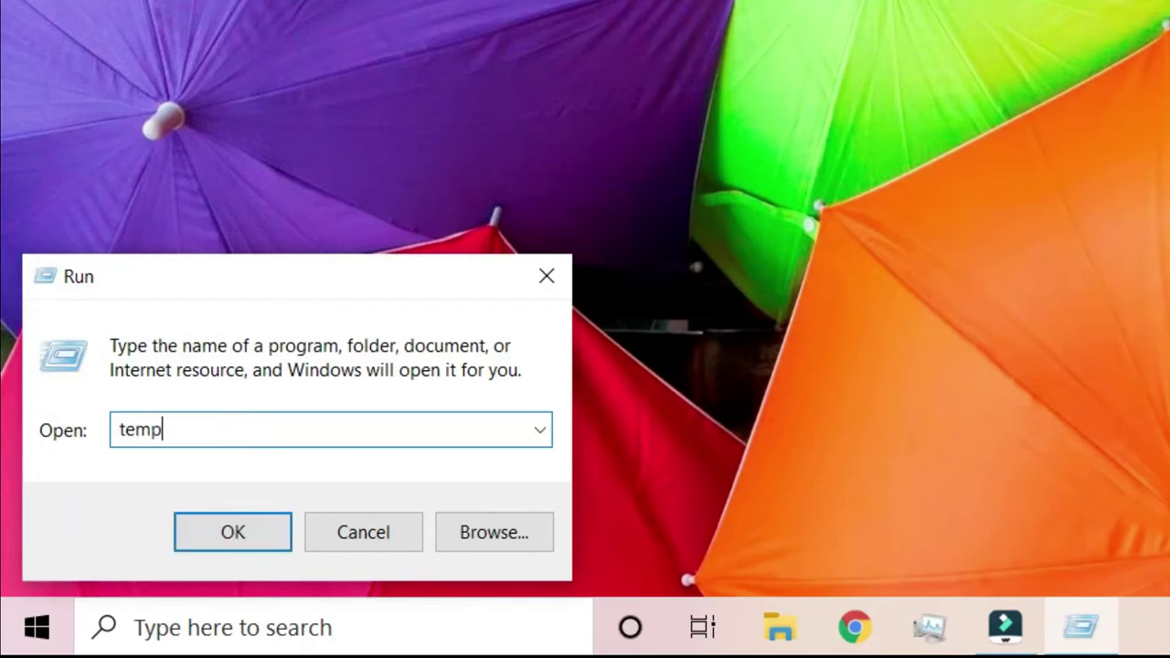
pyautogui.click(210, 530)
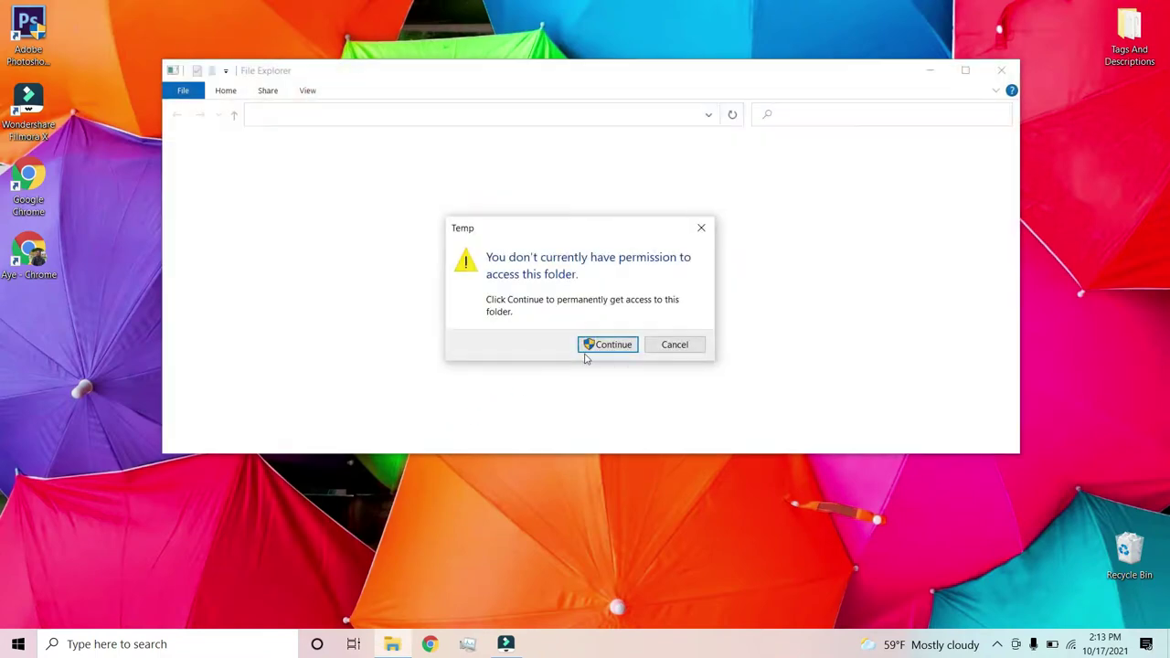
pyautogui.click(594, 345)
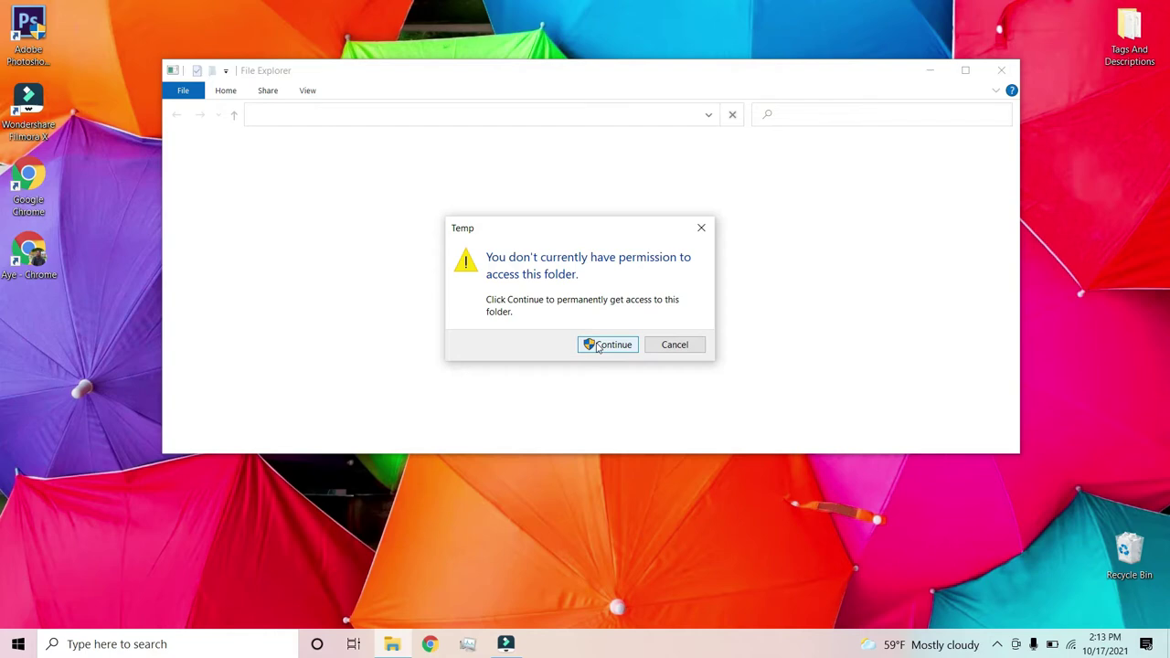
pyautogui.click(599, 345)
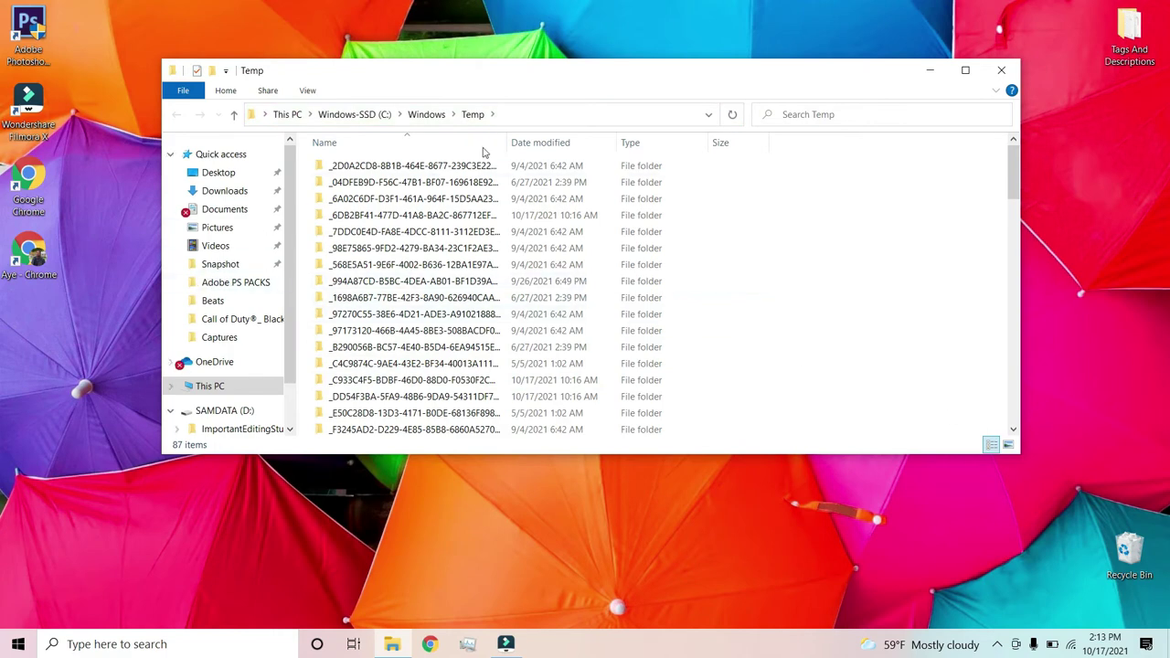
# Scroll through the Windows Temp items and sort them by name.
pyautogui.scroll(-3, 496, 162)
pyautogui.scroll(-3, 493, 201)
pyautogui.scroll(-6, 491, 243)
pyautogui.scroll(-6, 491, 242)
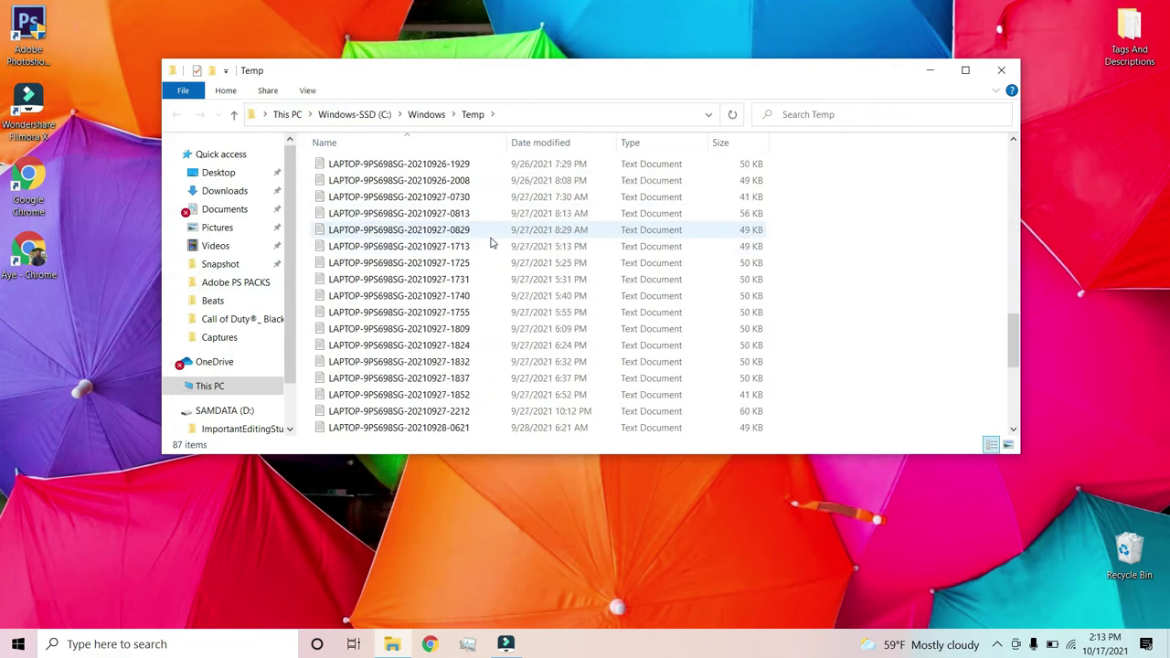
pyautogui.scroll(-6, 490, 242)
pyautogui.scroll(1, 491, 243)
pyautogui.scroll(3, 490, 239)
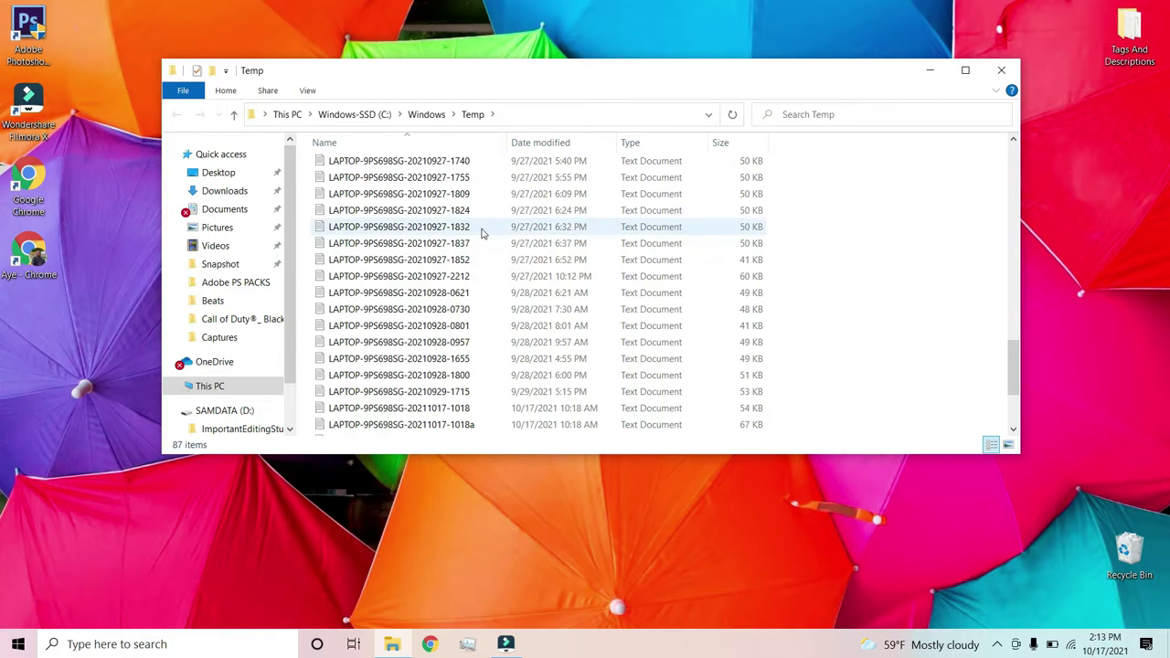
pyautogui.scroll(4, 494, 234)
pyautogui.scroll(10, 494, 231)
pyautogui.scroll(10, 484, 229)
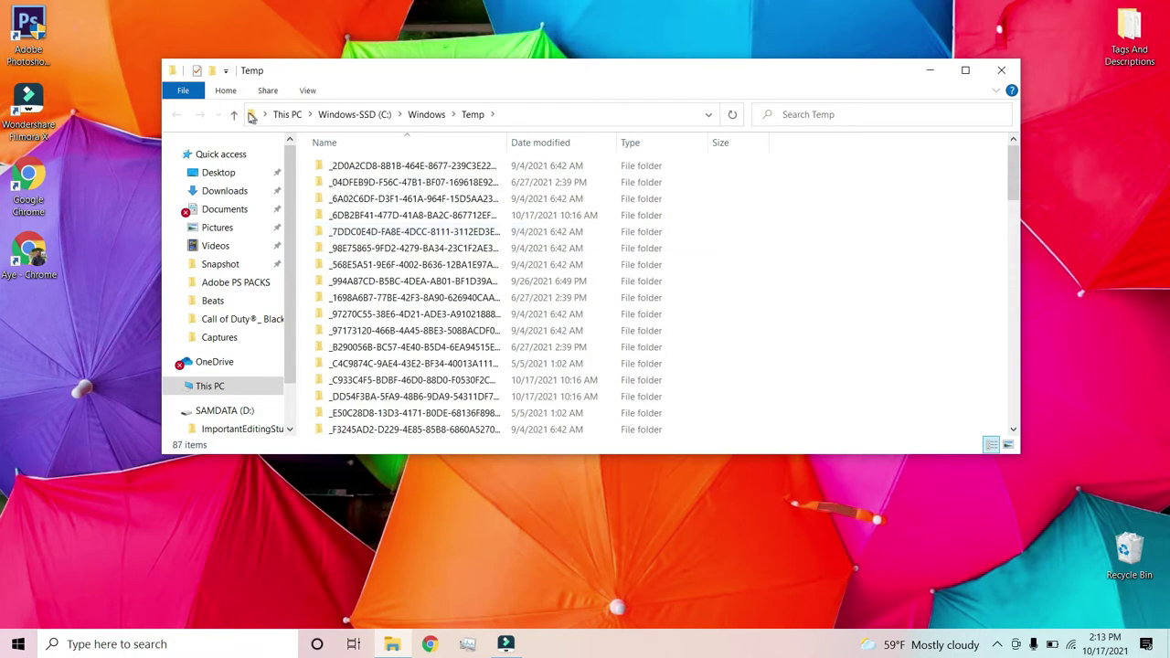
pyautogui.rightClick(307, 164)
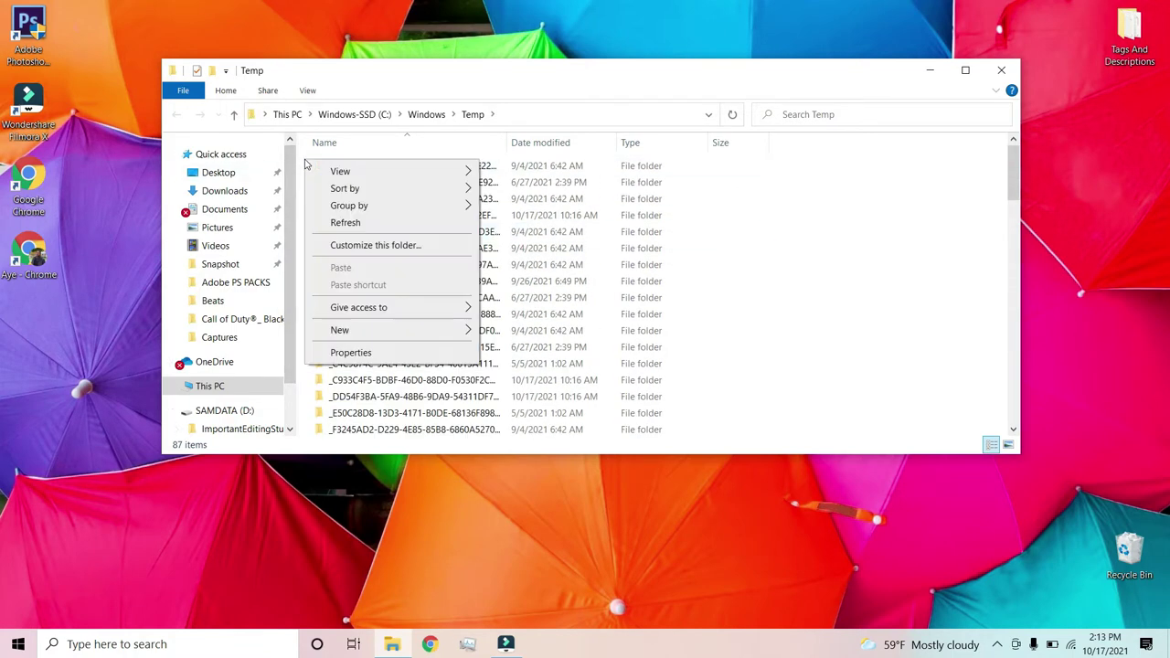
pyautogui.click(308, 149)
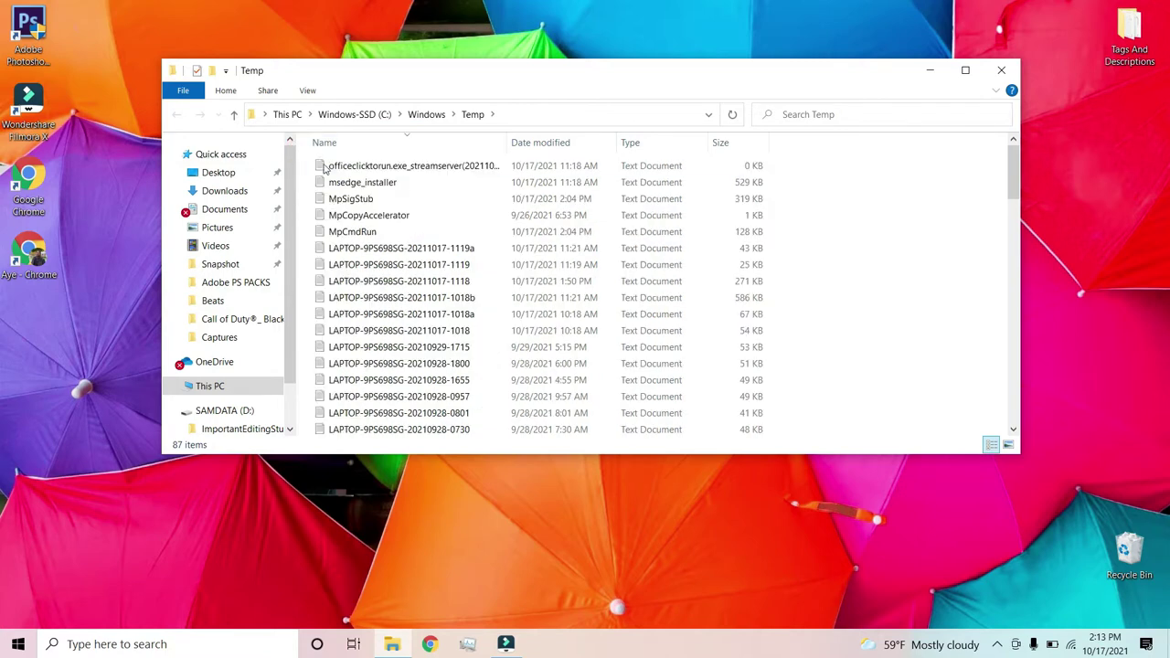
pyautogui.click(322, 146)
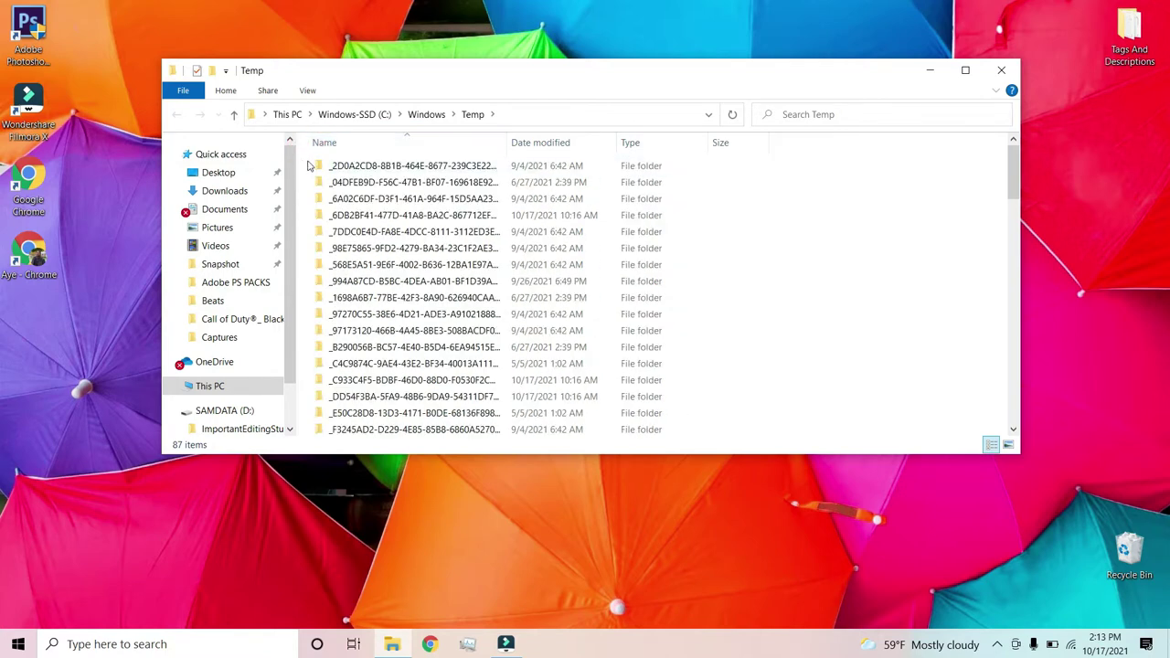
# Drag-select all 87 Temp items, then raise the window and stretch it to full height.
pyautogui.moveTo(306, 160); pyautogui.dragTo(737, 424)
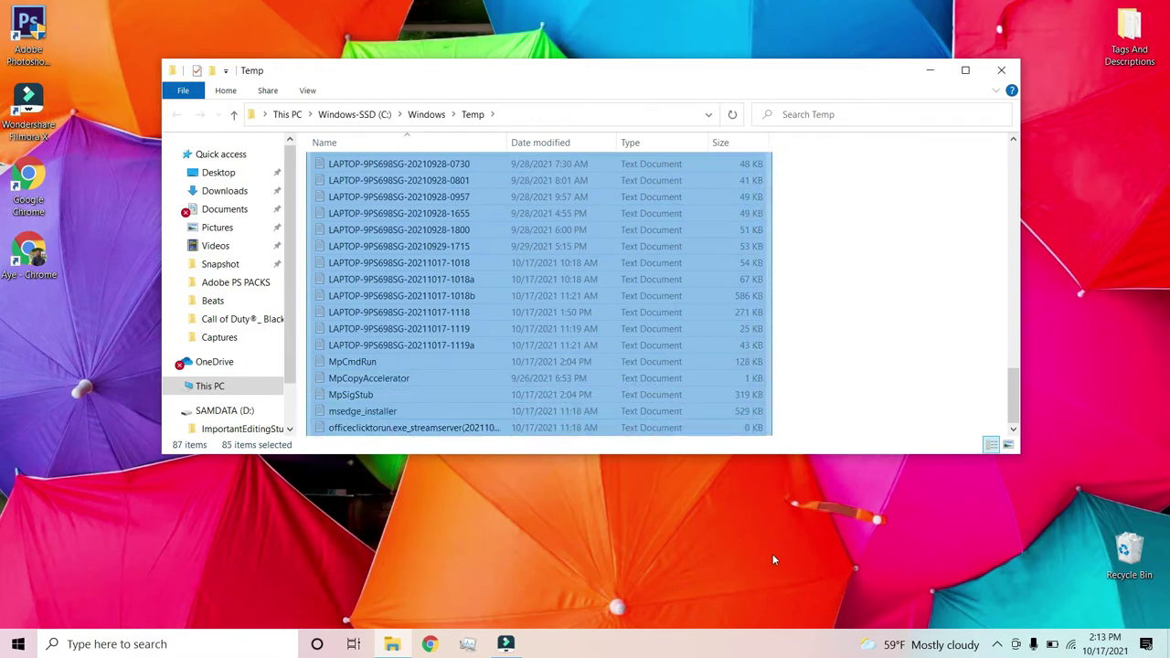
pyautogui.moveTo(737, 425)
pyautogui.mouseDown()
pyautogui.moveTo(831, 446)
pyautogui.moveTo(820, 614)
pyautogui.mouseUp()
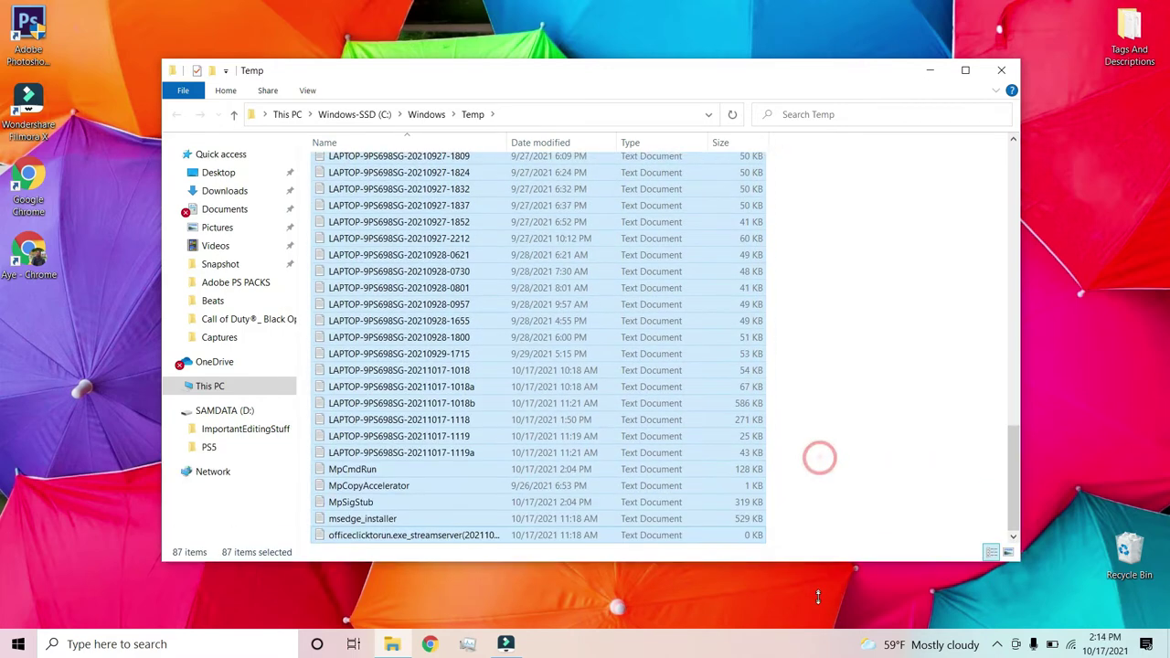
pyautogui.moveTo(666, 70); pyautogui.dragTo(665, 17)
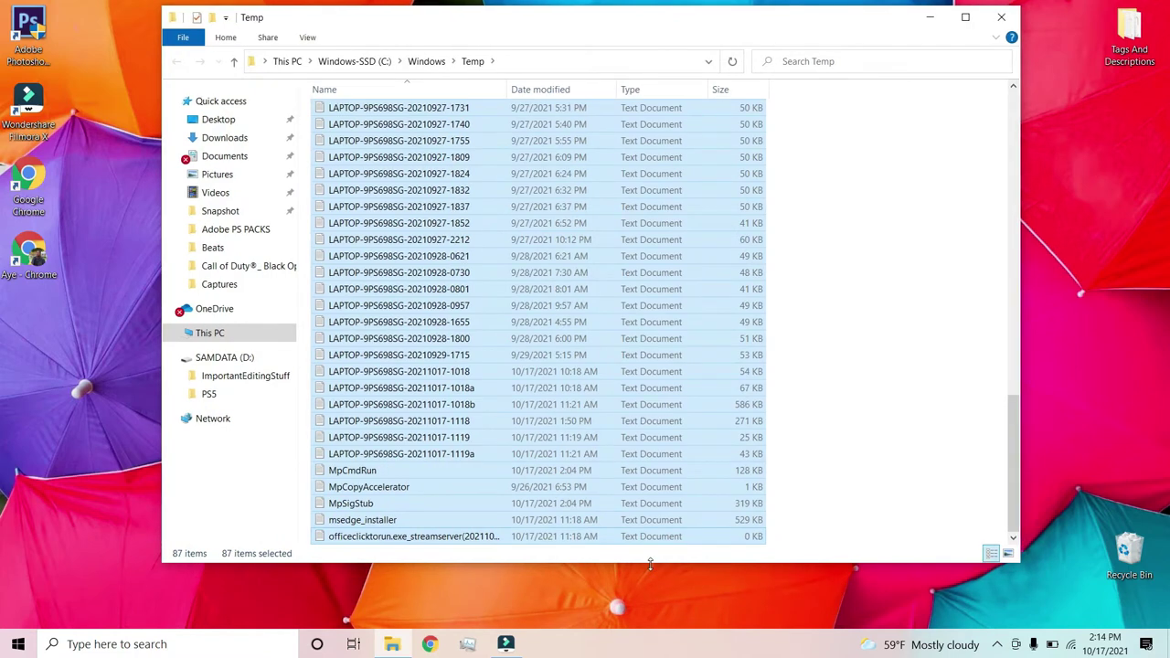
pyautogui.moveTo(649, 564); pyautogui.dragTo(650, 639)
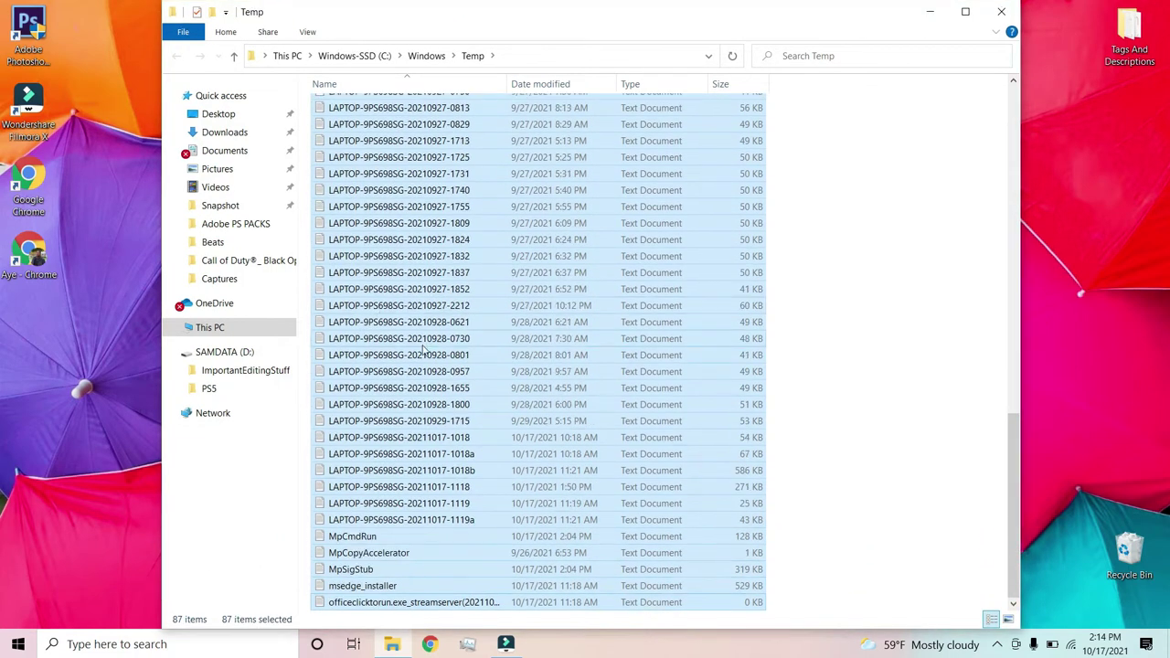
pyautogui.scroll(5, 422, 348)
pyautogui.scroll(5, 421, 319)
pyautogui.scroll(5, 419, 274)
pyautogui.scroll(4, 420, 259)
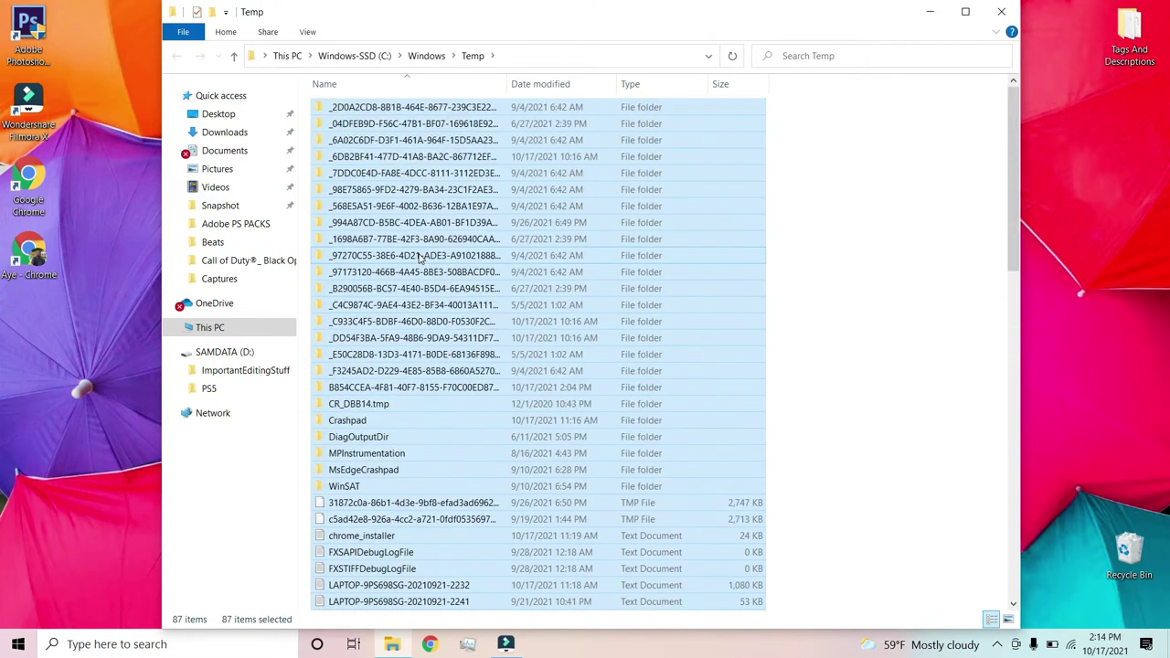
pyautogui.scroll(-6, 420, 259)
pyautogui.scroll(-7, 420, 258)
pyautogui.scroll(-6, 419, 259)
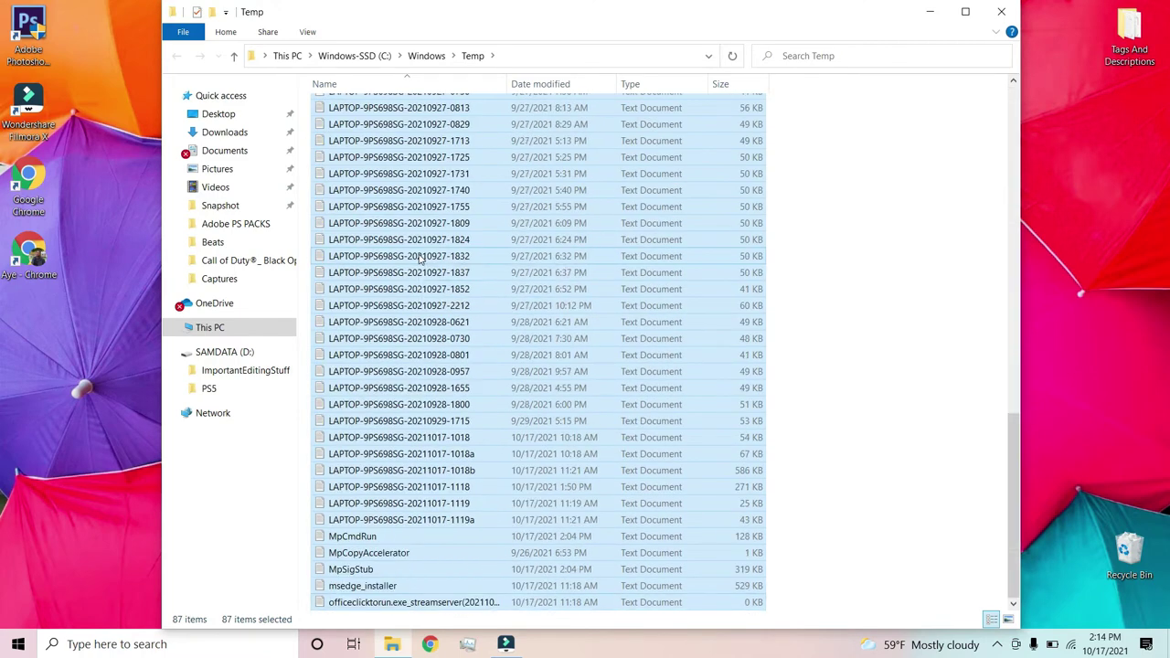
# Delete the selected Temp items with admin permission, skip the two in-use files, and close Explorer.
pyautogui.rightClick(420, 259)
pyautogui.click(482, 387)
pyautogui.click(443, 260)
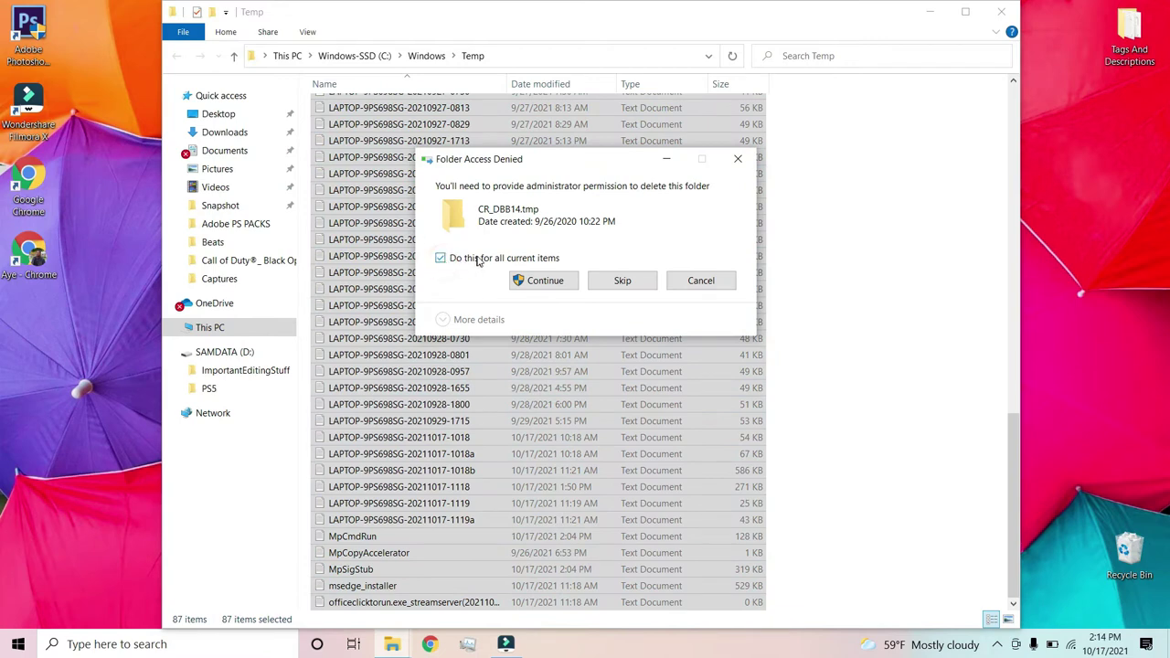
pyautogui.click(545, 282)
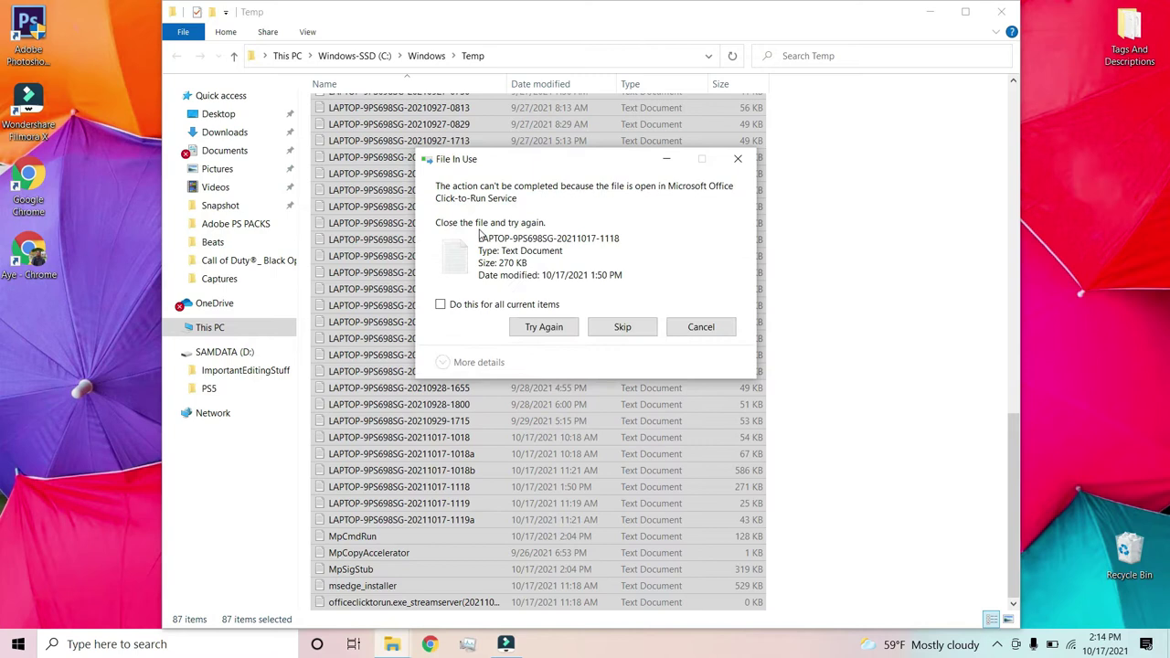
pyautogui.click(439, 304)
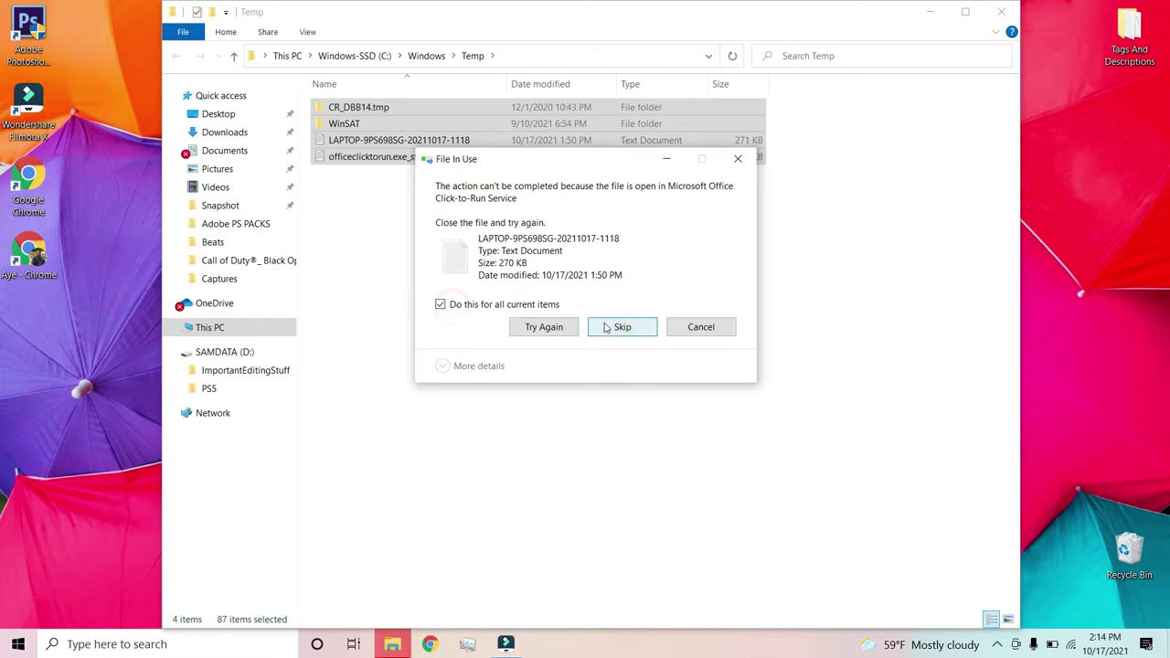
pyautogui.click(547, 327)
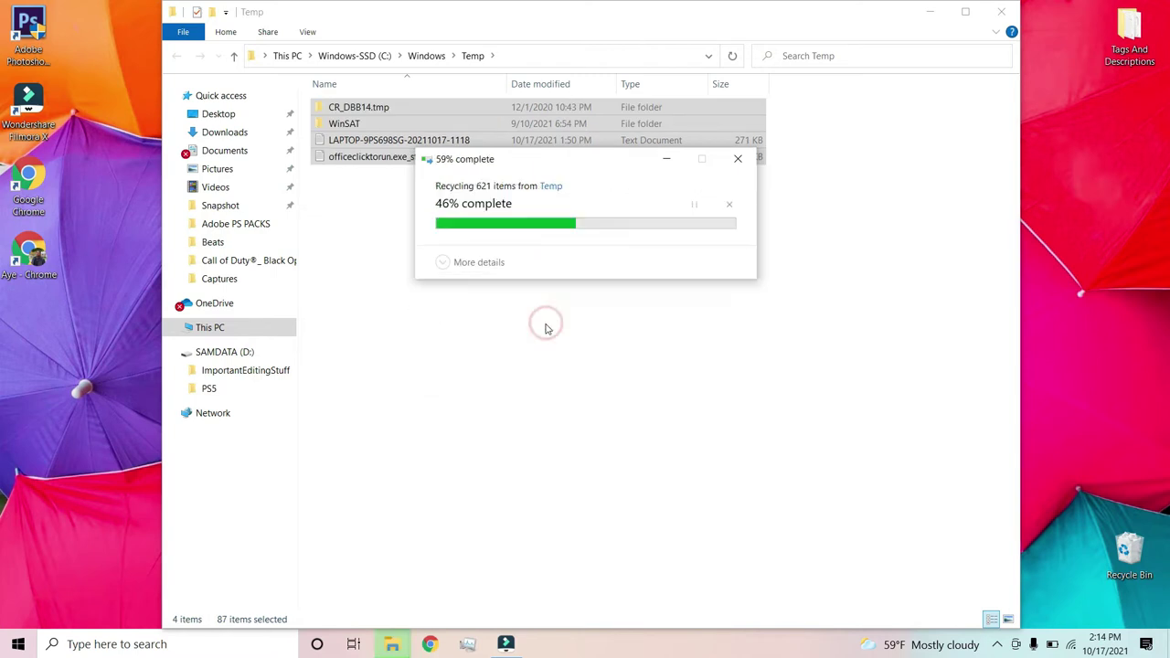
pyautogui.click(440, 305)
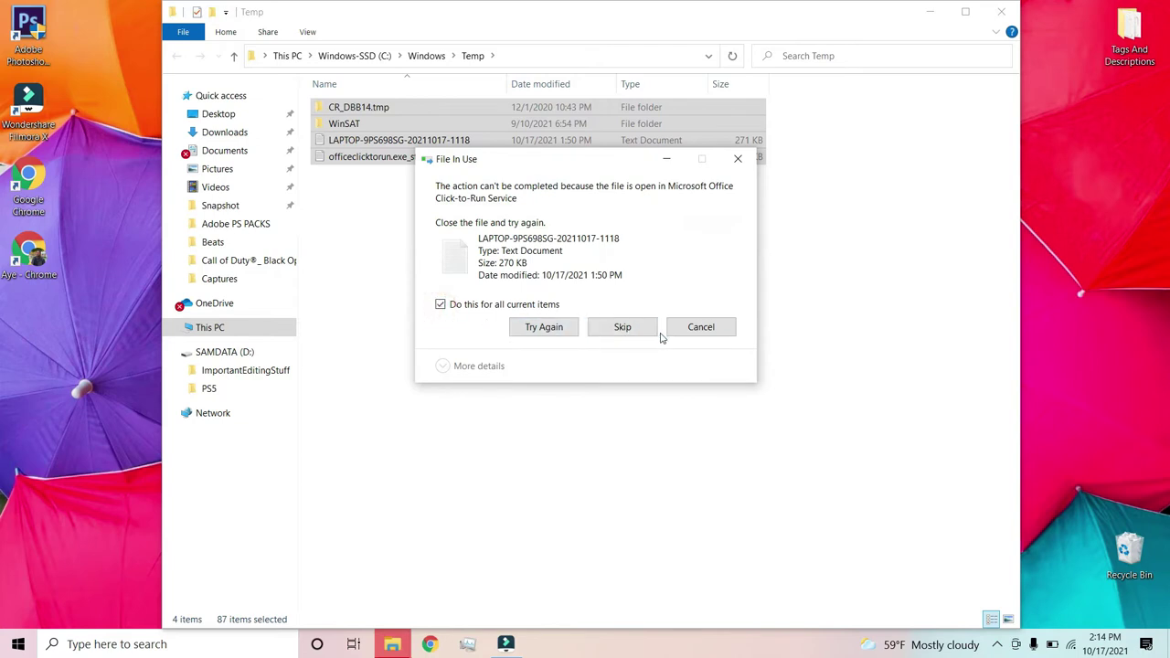
pyautogui.click(610, 328)
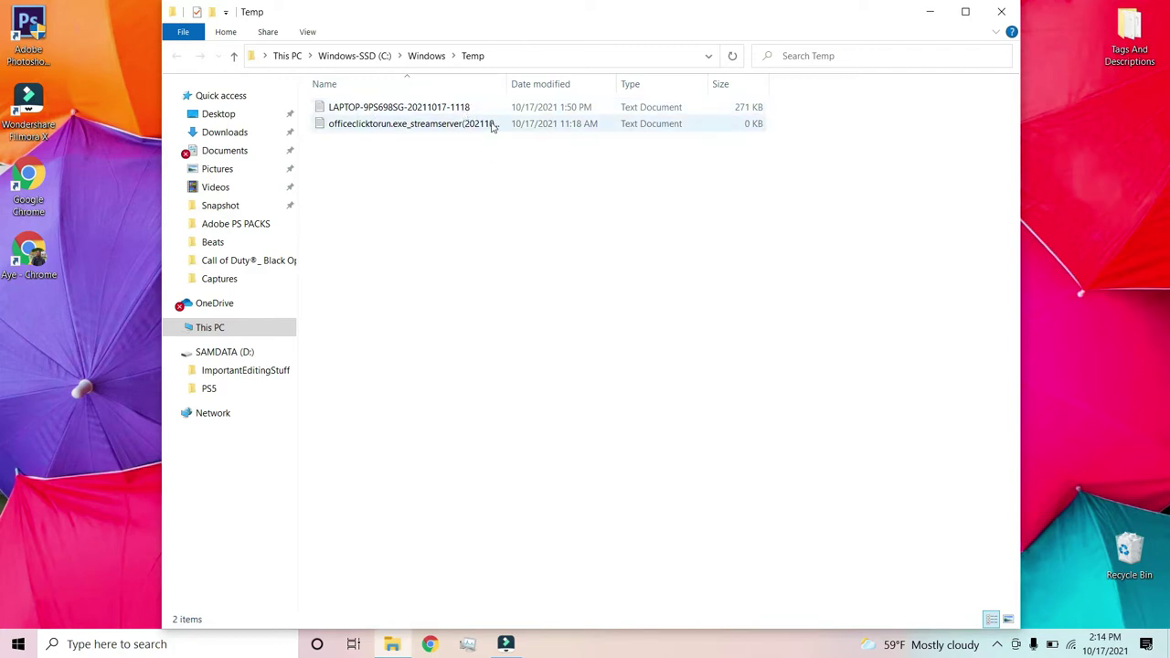
pyautogui.click(1008, 11)
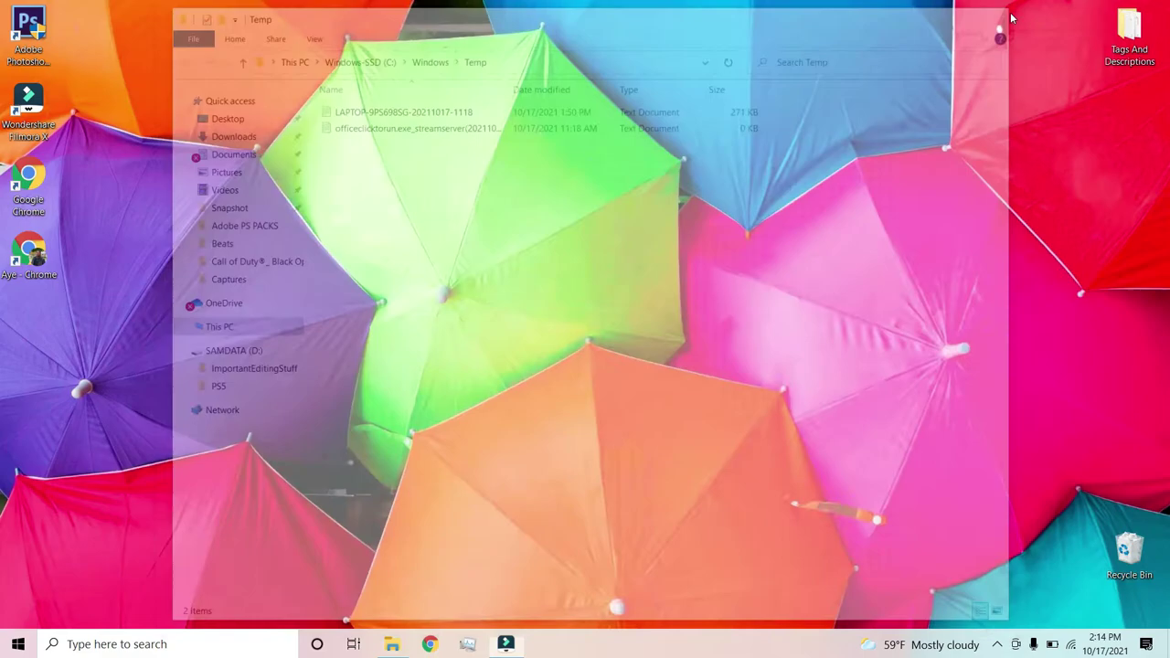
# Reopen the Run box and replace the old 'temp' entry with 'prefetch'.
pyautogui.rightClick(17, 645)
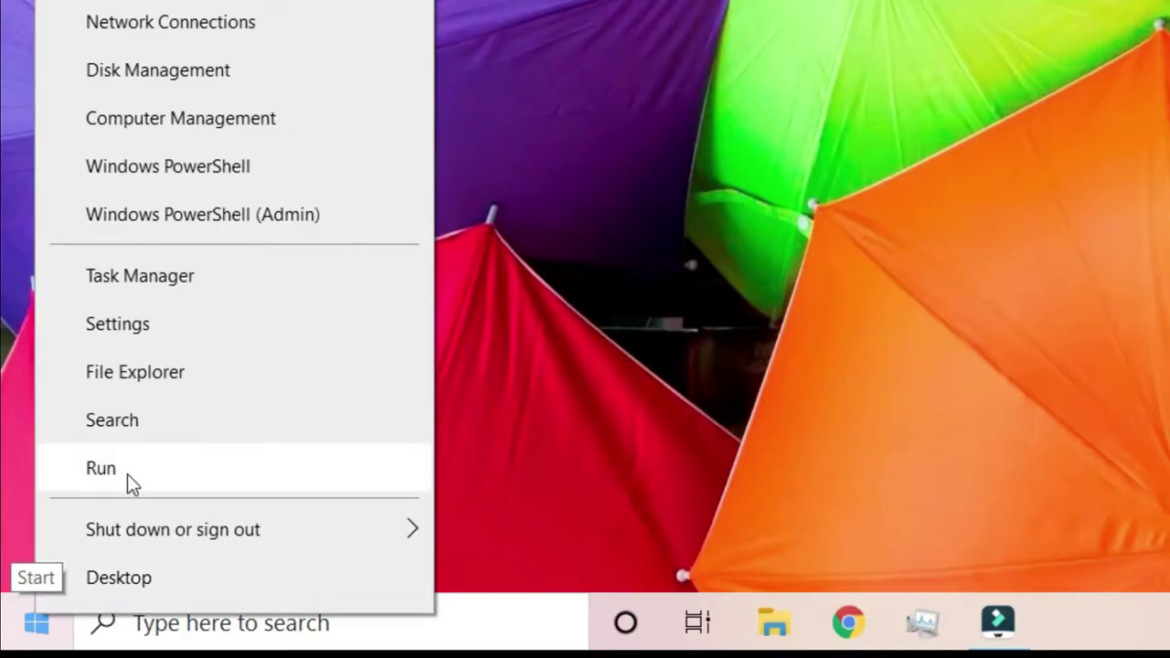
pyautogui.click(127, 475)
pyautogui.click(357, 435)
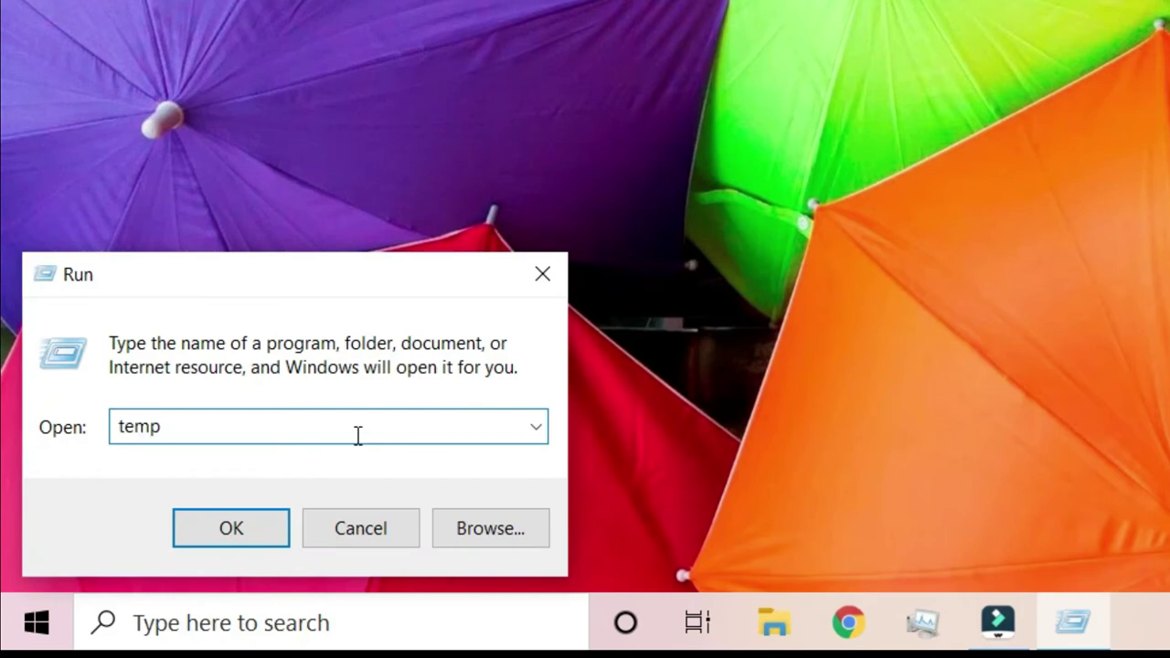
pyautogui.press('BackSpace')
pyautogui.press('BackSpace')
pyautogui.press('BackSpace')
pyautogui.press('BackSpace')
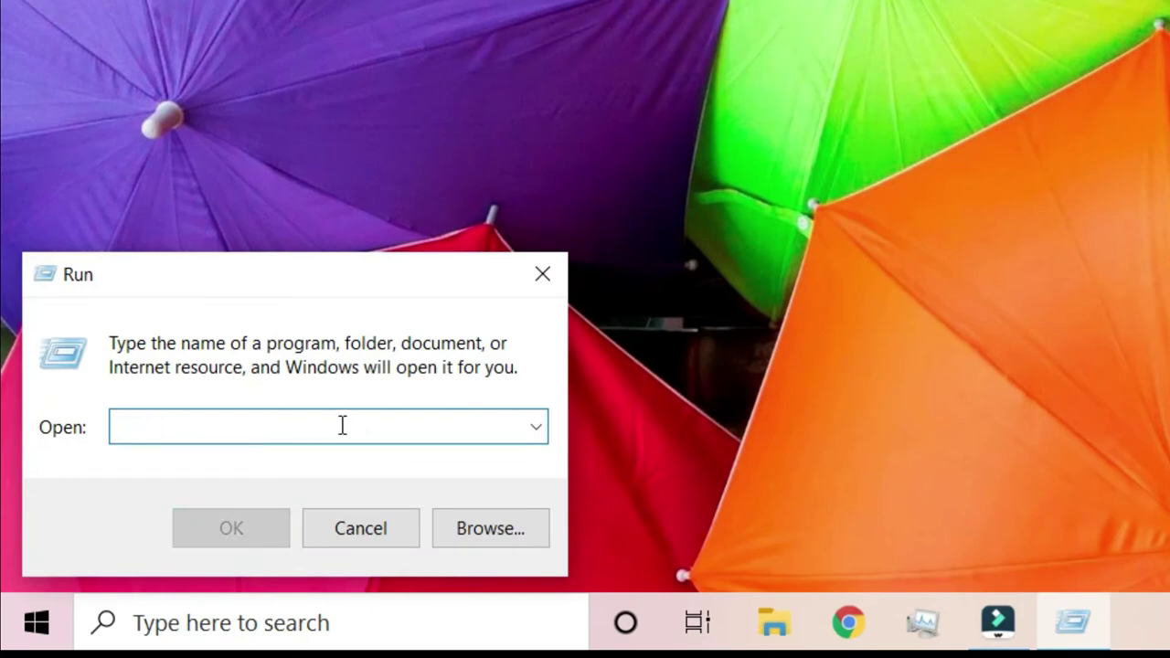
pyautogui.write('pre')
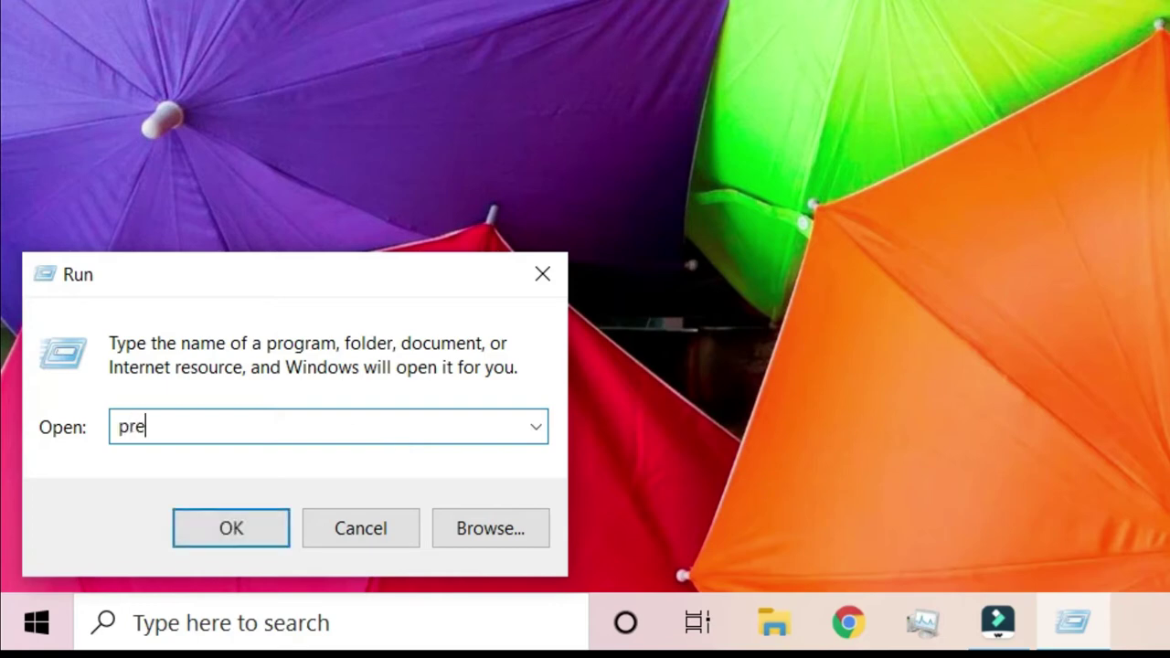
pyautogui.write('fetc')
pyautogui.write('h')
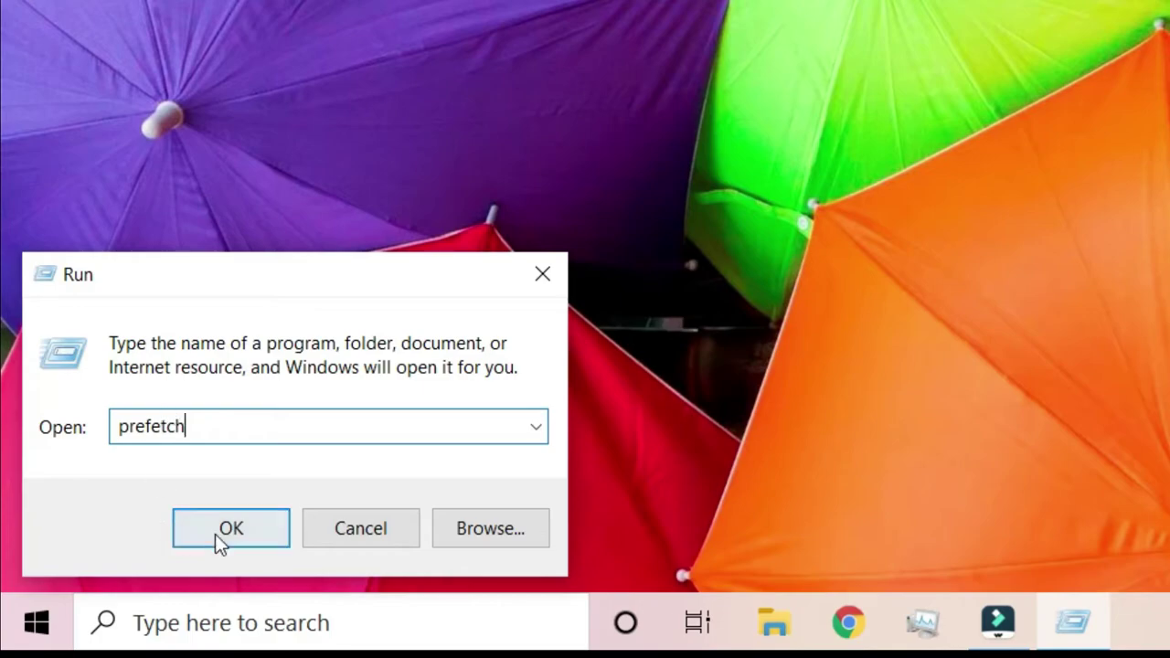
# Open the Prefetch folder with admin permission and drag-select all its files.
pyautogui.click(214, 533)
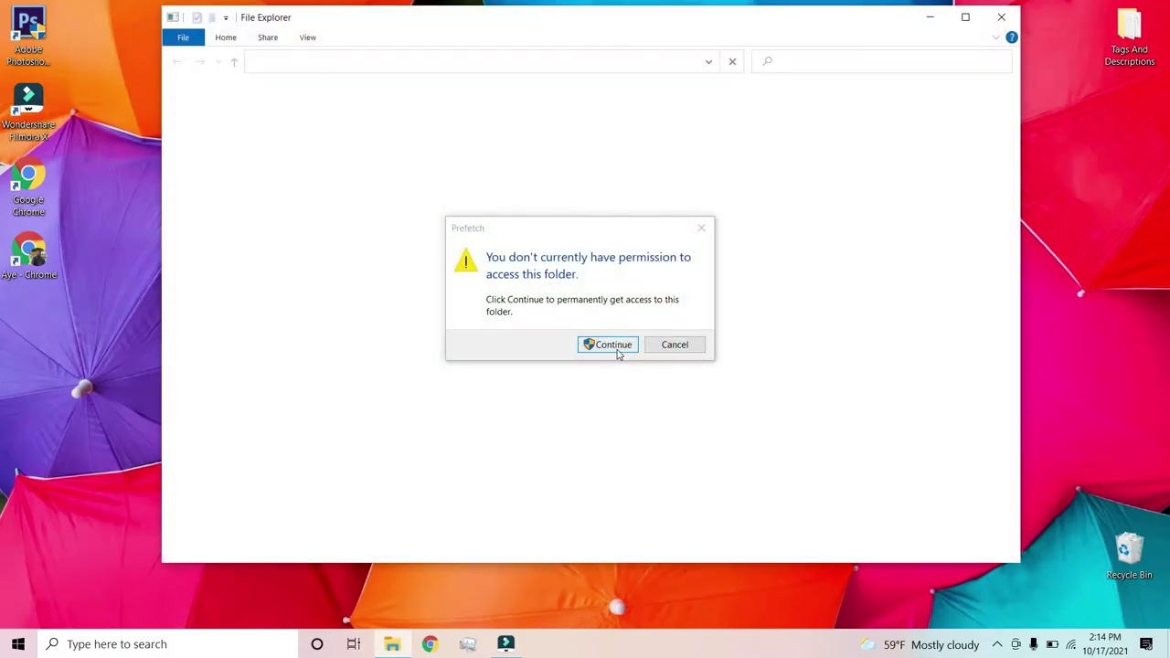
pyautogui.click(614, 347)
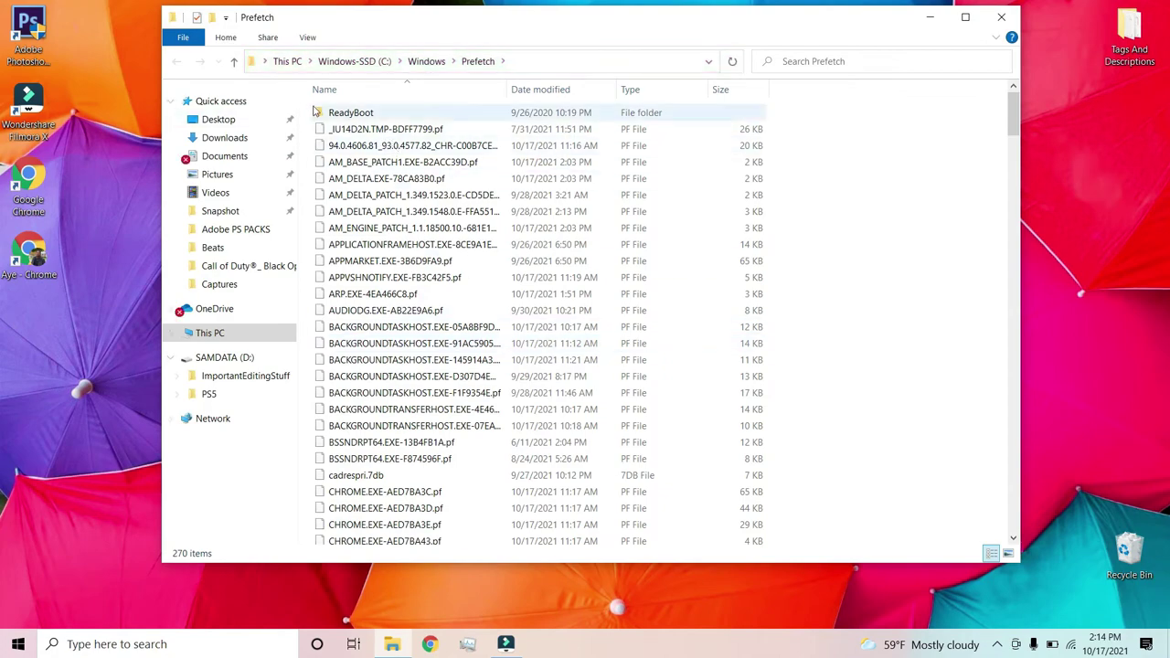
pyautogui.moveTo(316, 110)
pyautogui.mouseDown()
pyautogui.moveTo(637, 602)
pyautogui.moveTo(768, 606)
pyautogui.mouseUp()
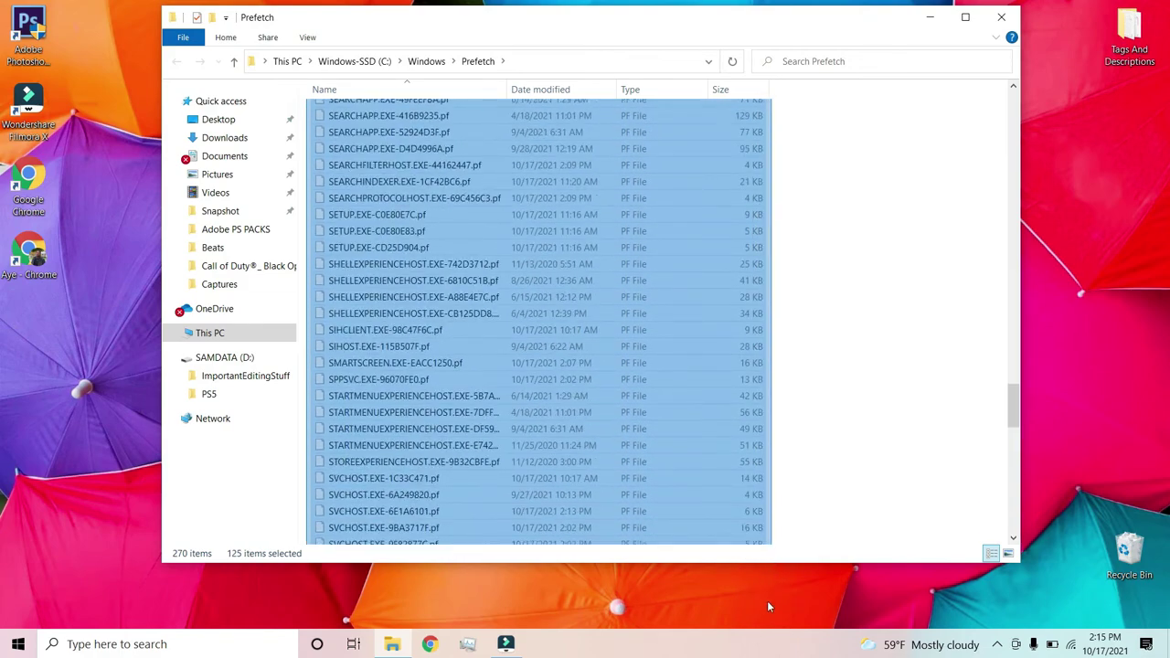
pyautogui.moveTo(767, 605)
pyautogui.mouseDown()
pyautogui.moveTo(815, 494)
pyautogui.moveTo(810, 554)
pyautogui.mouseUp()
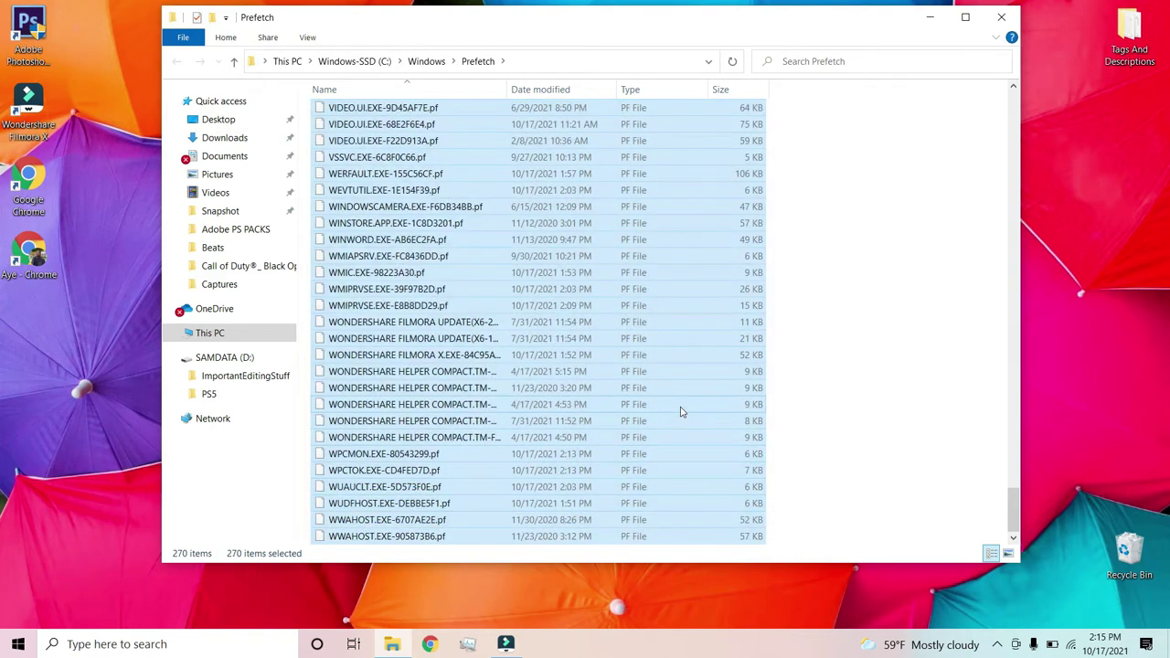
# Delete the selected Prefetch files, skip the one in-use file, and close the window.
pyautogui.rightClick(680, 411)
pyautogui.click(747, 539)
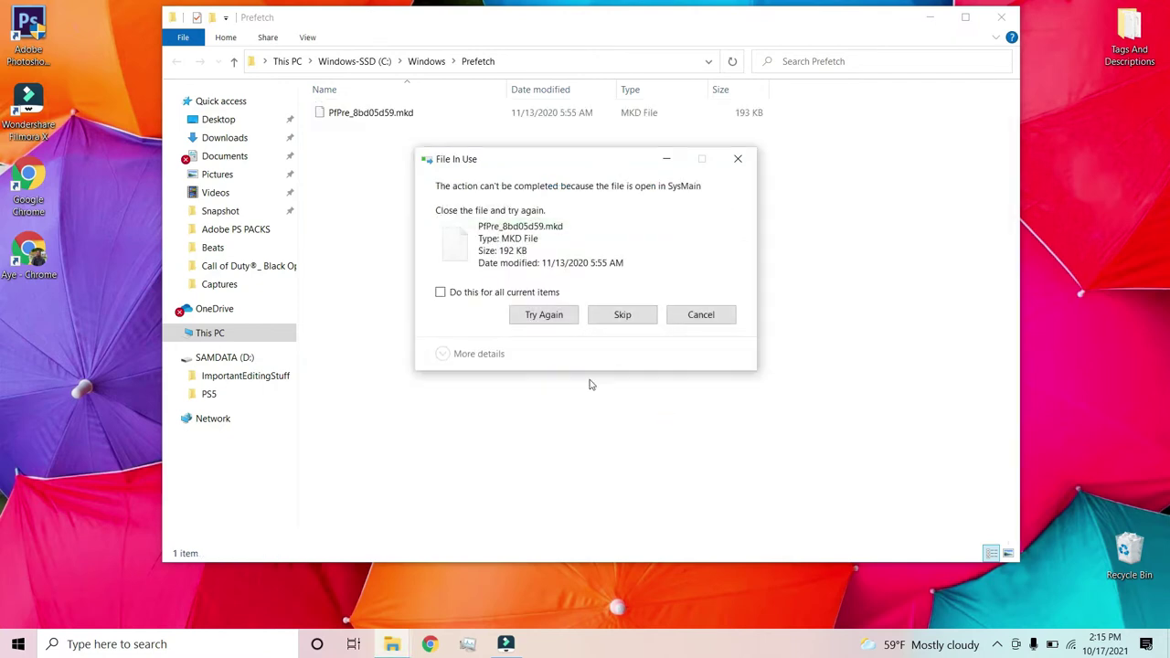
pyautogui.click(440, 291)
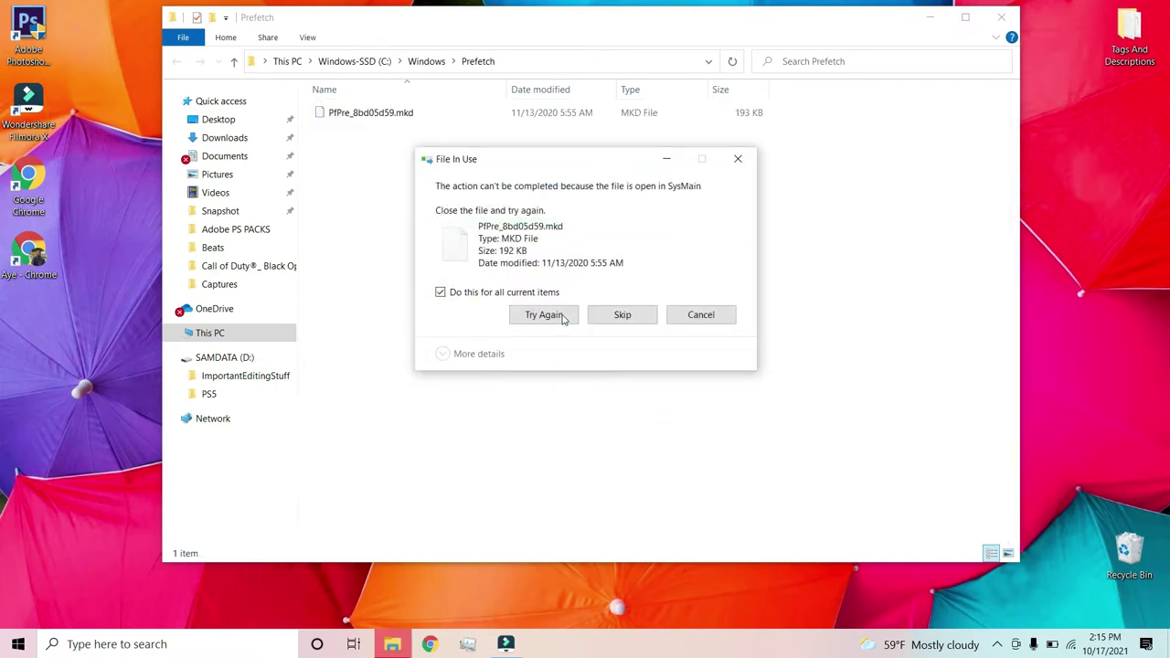
pyautogui.click(620, 316)
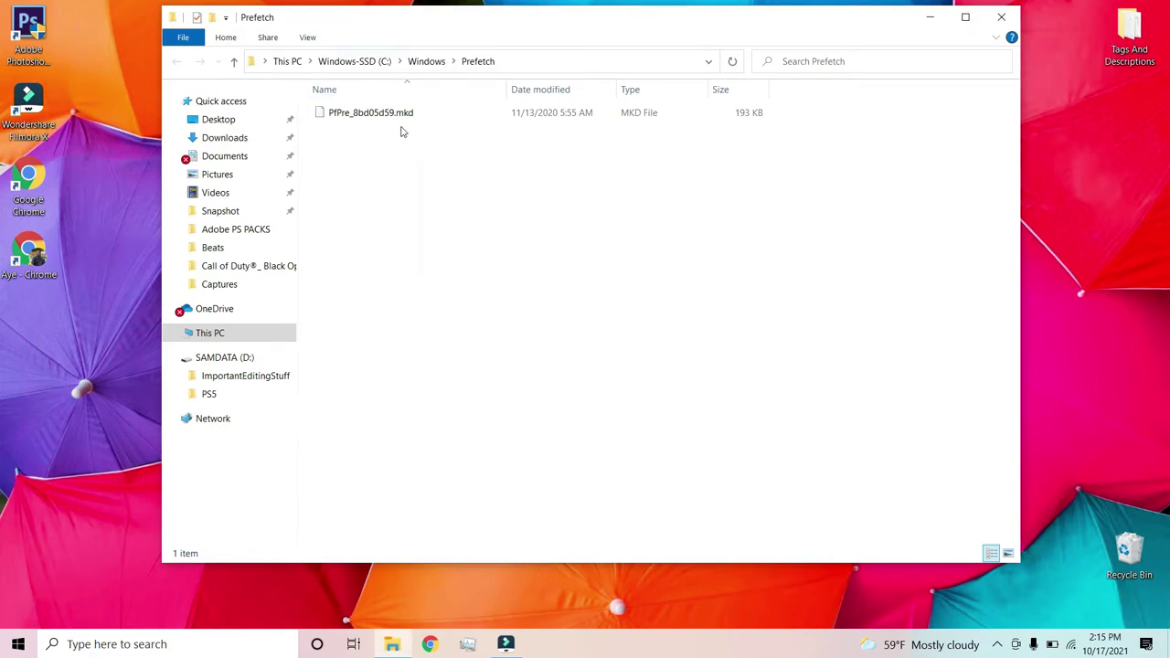
pyautogui.click(1005, 25)
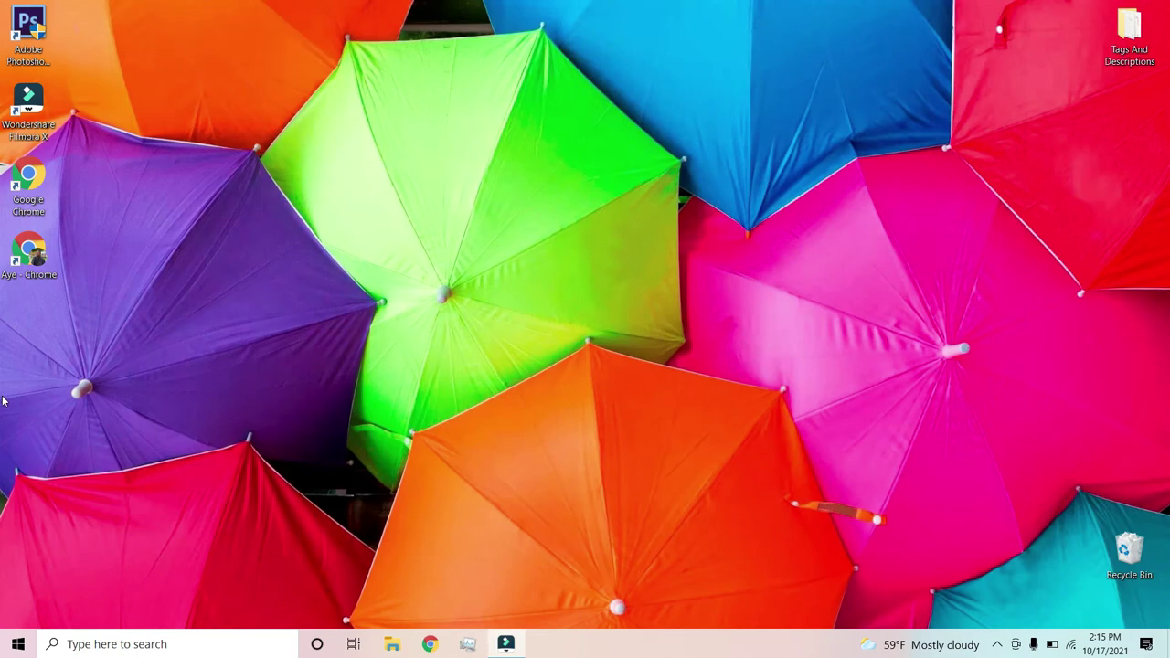
# Run '%temp%' in place of the old prefetch entry to open the 41-item local Temp folder.
pyautogui.rightClick(16, 647)
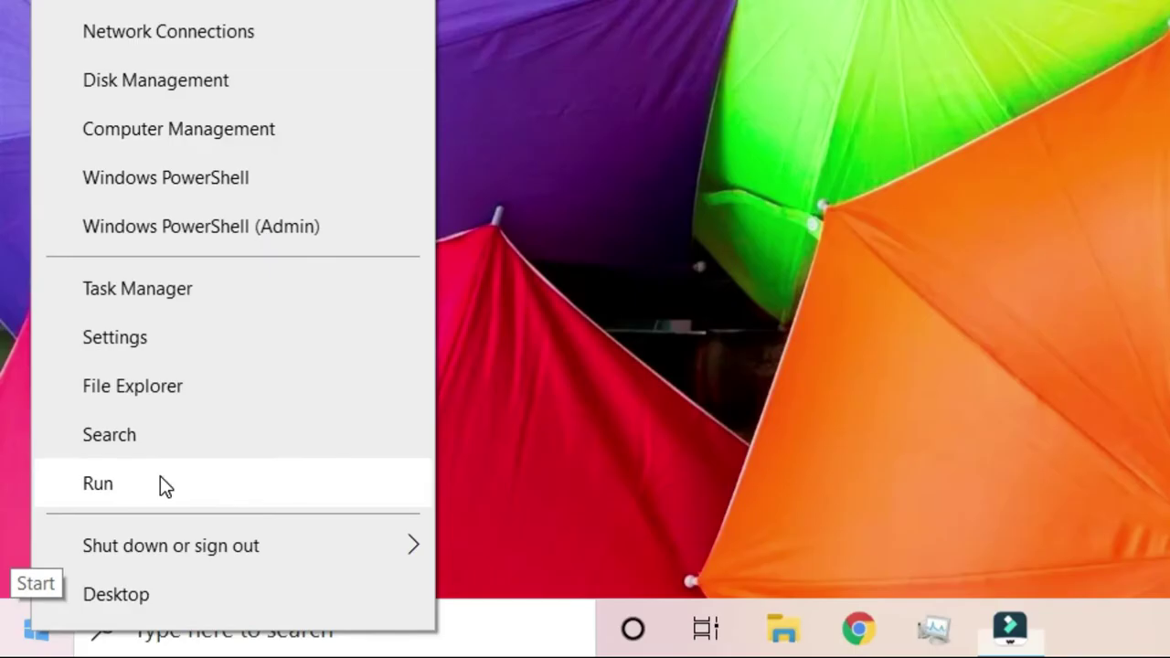
pyautogui.click(81, 570)
pyautogui.press('BackSpace')
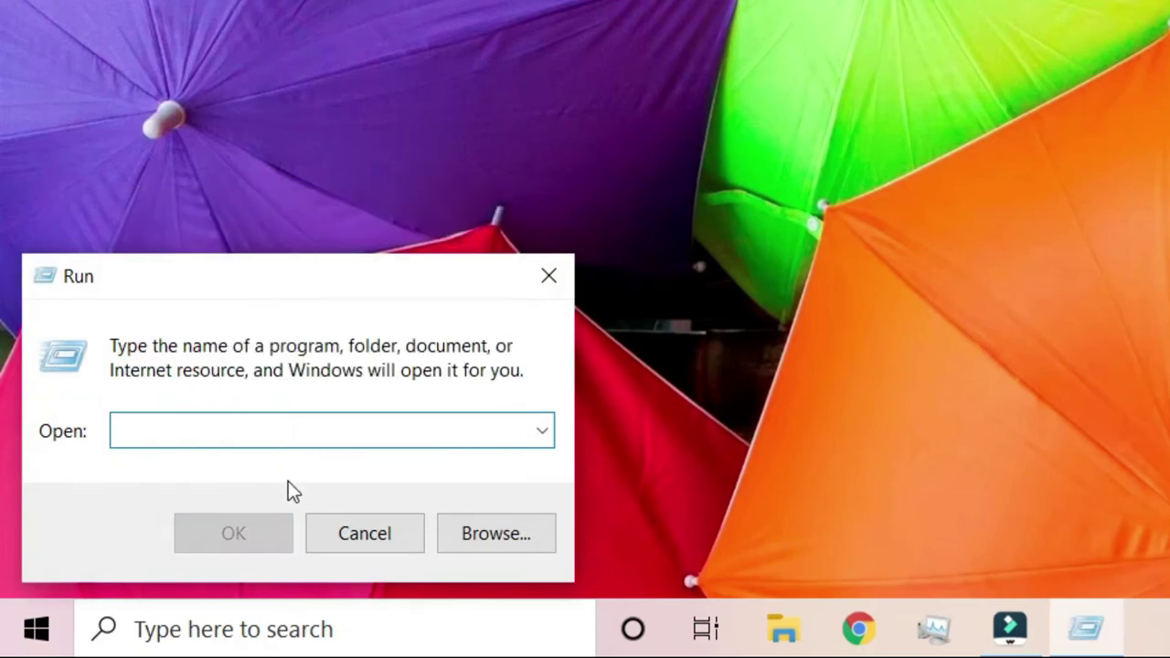
pyautogui.write('%t')
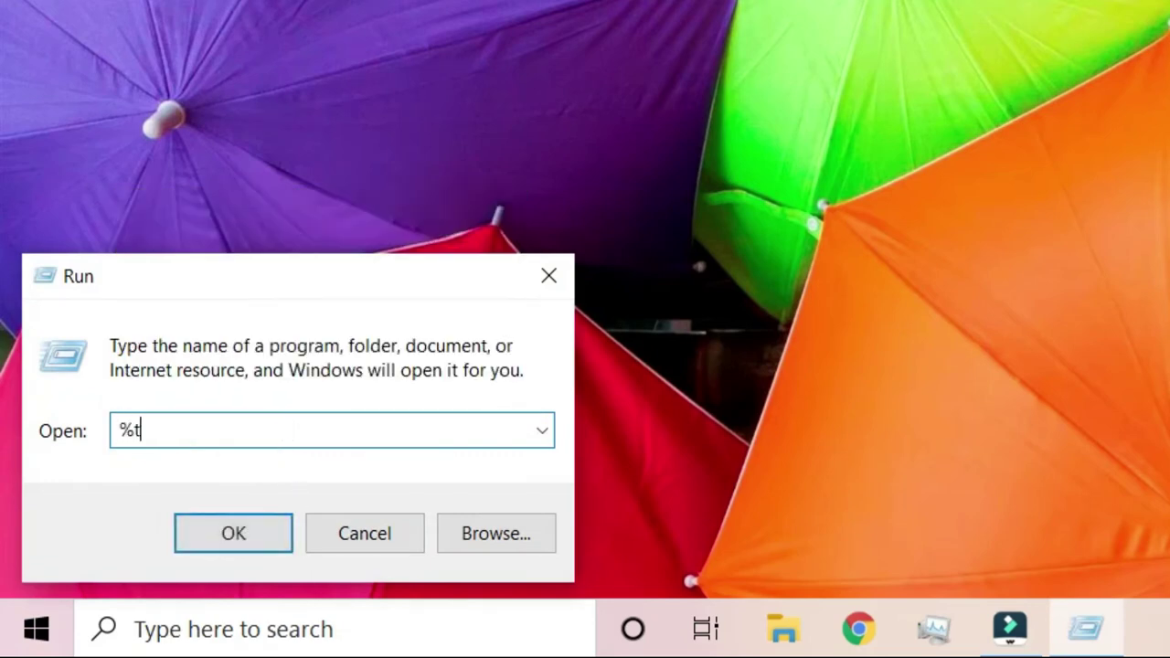
pyautogui.write('emp')
pyautogui.write('%')
pyautogui.moveTo(195, 442); pyautogui.dragTo(117, 453)
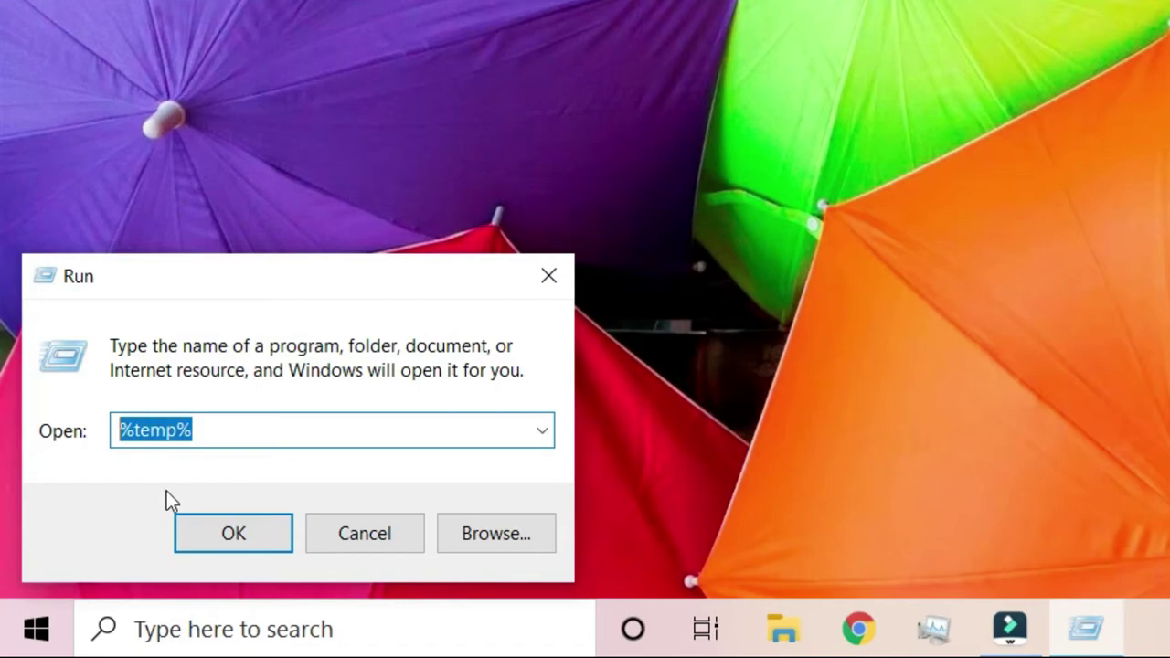
pyautogui.click(228, 535)
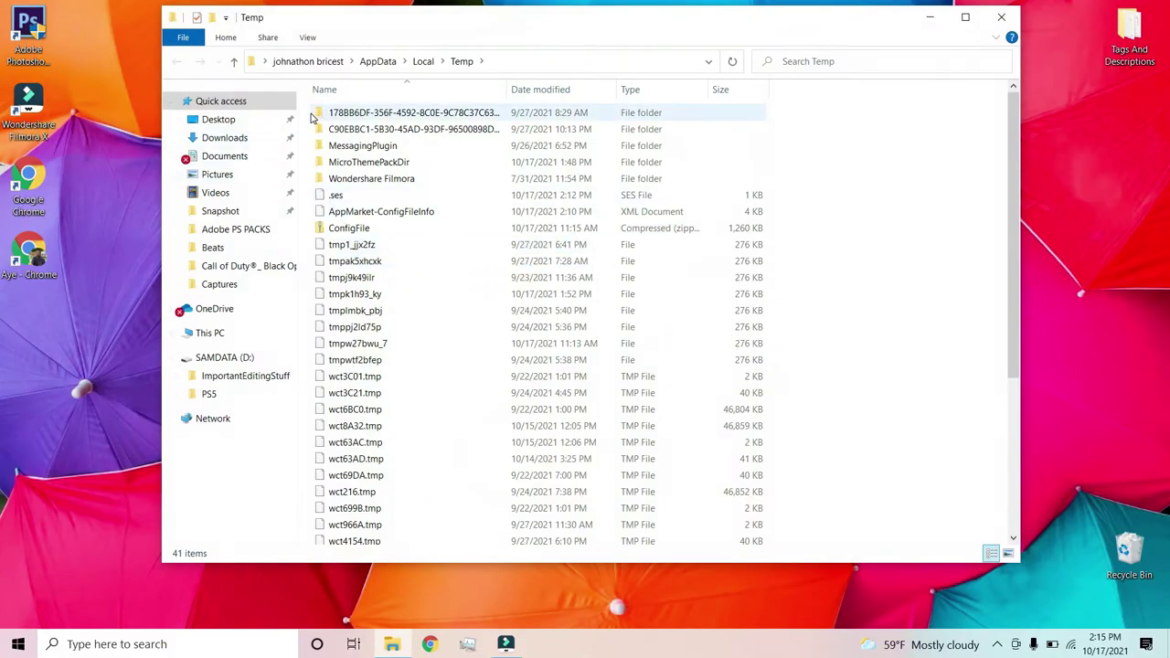
# Select and delete everything in AppData\Local\Temp with admin permission, then close the window.
pyautogui.moveTo(310, 107)
pyautogui.mouseDown()
pyautogui.moveTo(535, 368)
pyautogui.moveTo(757, 590)
pyautogui.moveTo(741, 521)
pyautogui.mouseUp()
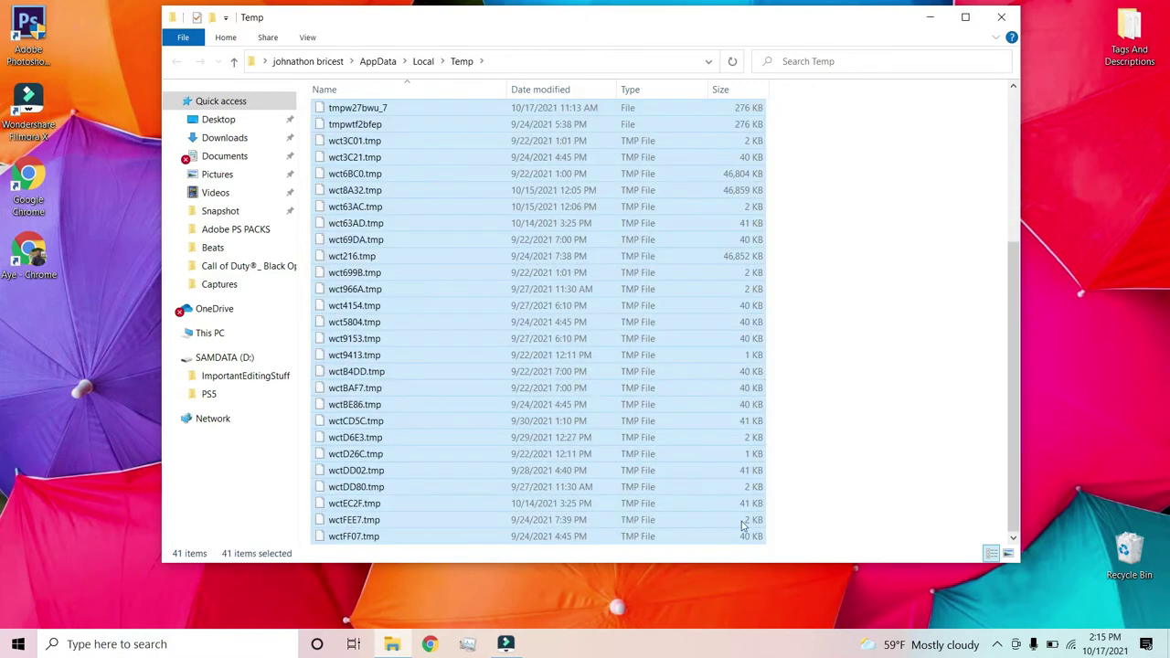
pyautogui.rightClick(581, 395)
pyautogui.click(639, 548)
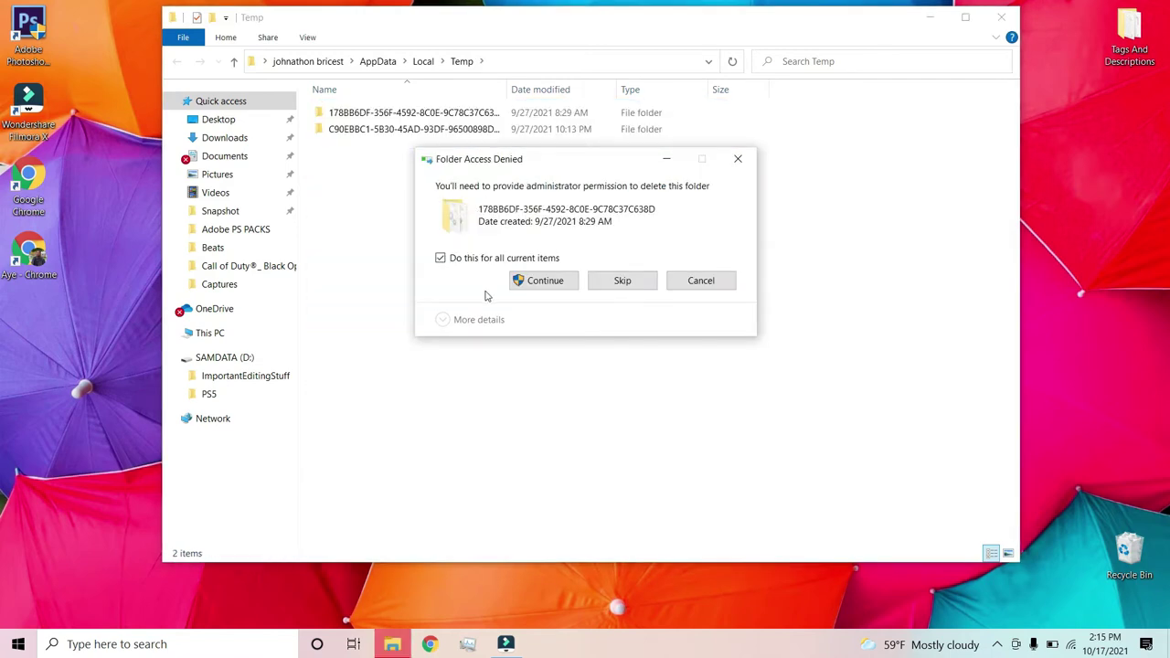
pyautogui.click(544, 280)
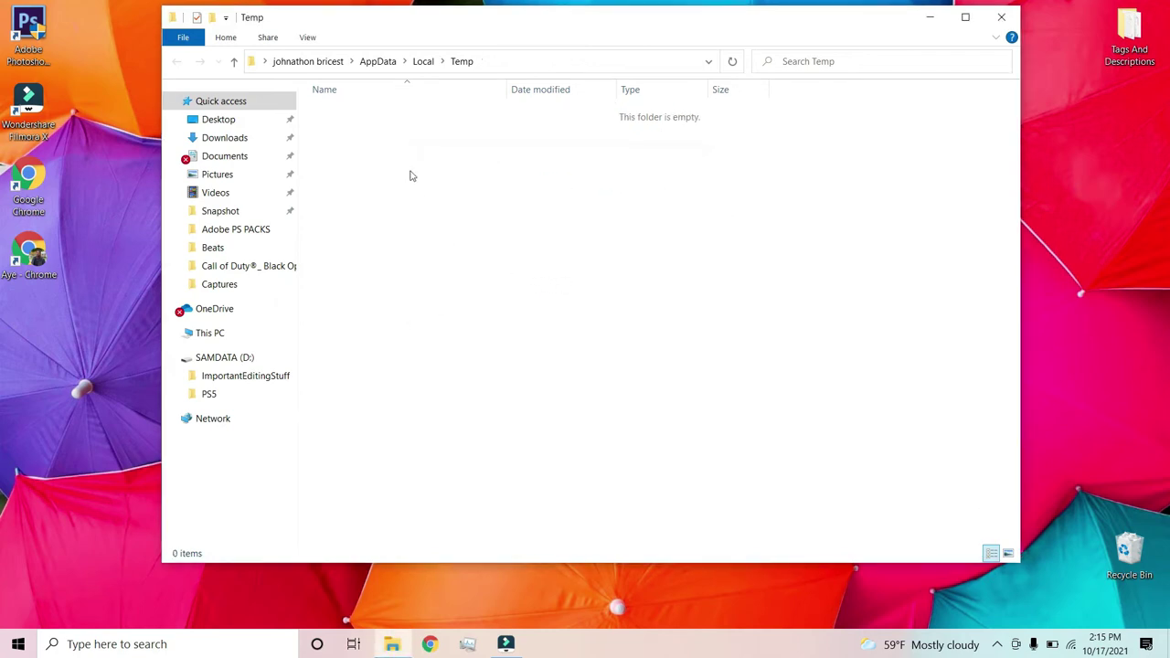
pyautogui.click(1000, 17)
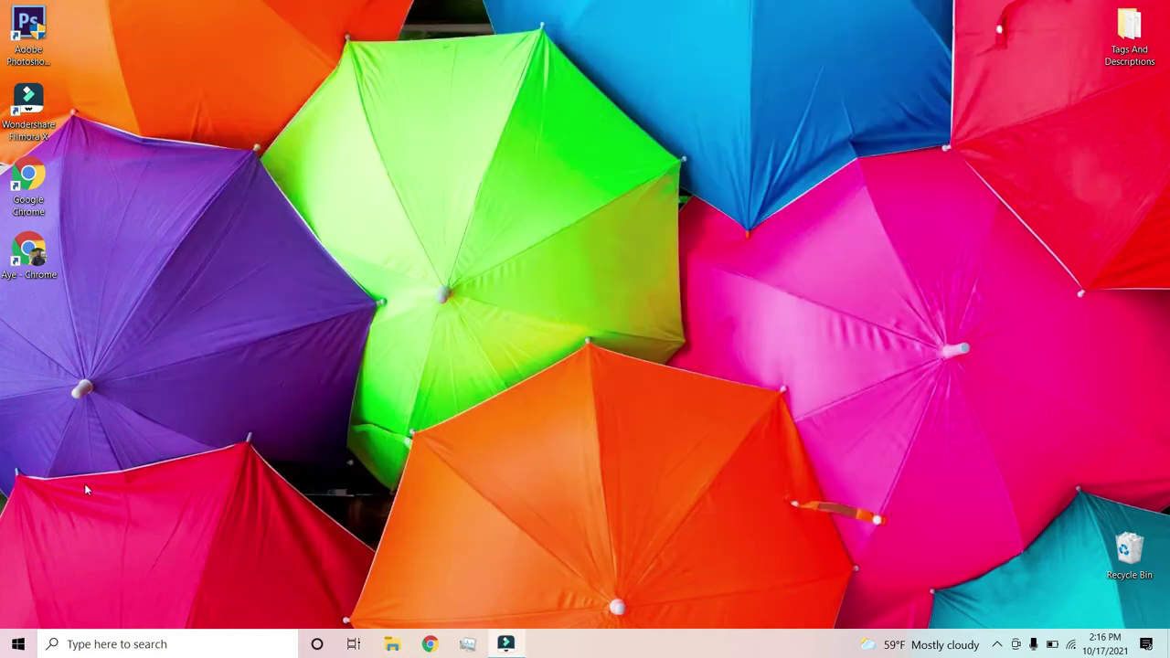
pyautogui.rightClick(18, 644)
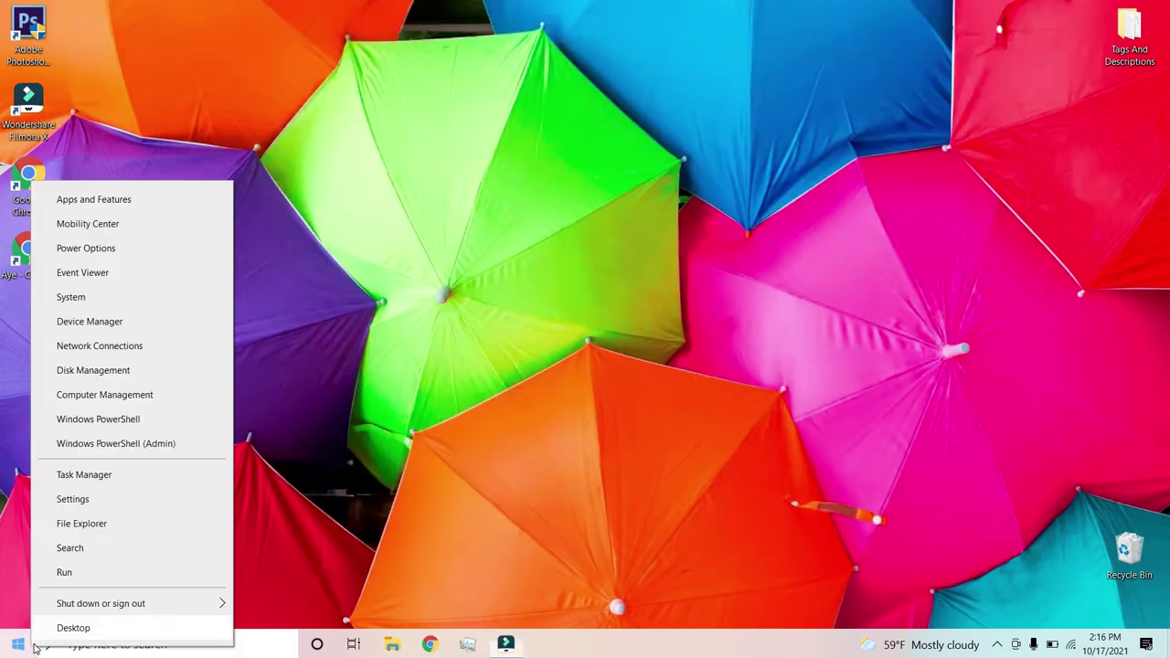
pyautogui.click(92, 249)
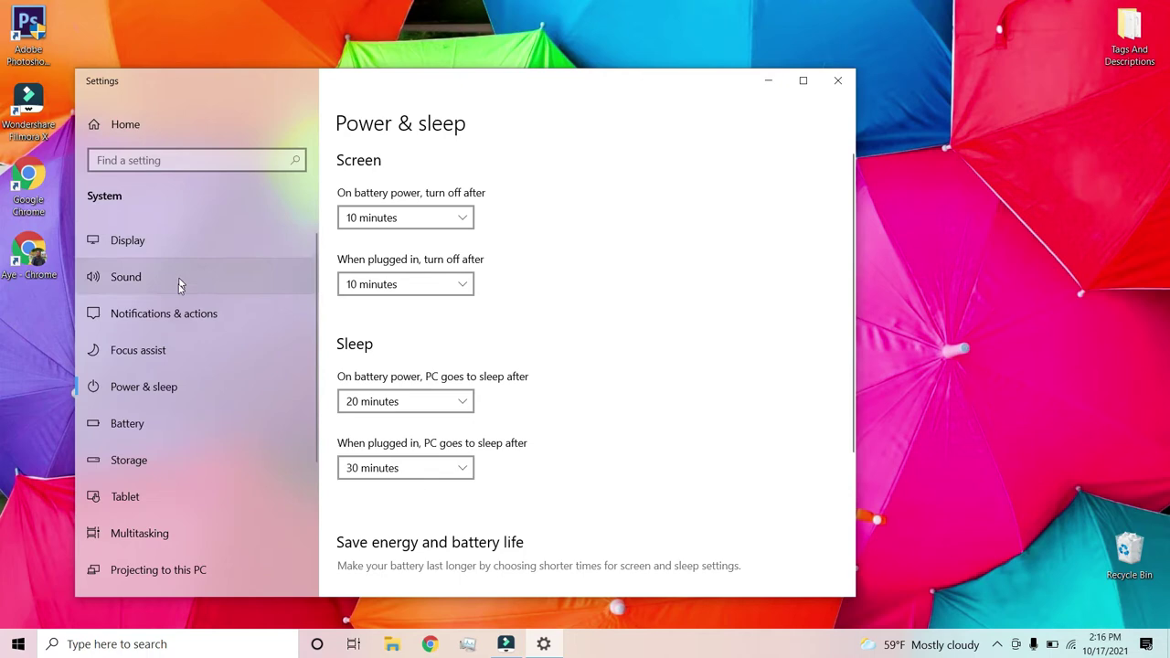
pyautogui.scroll(-5, 538, 383)
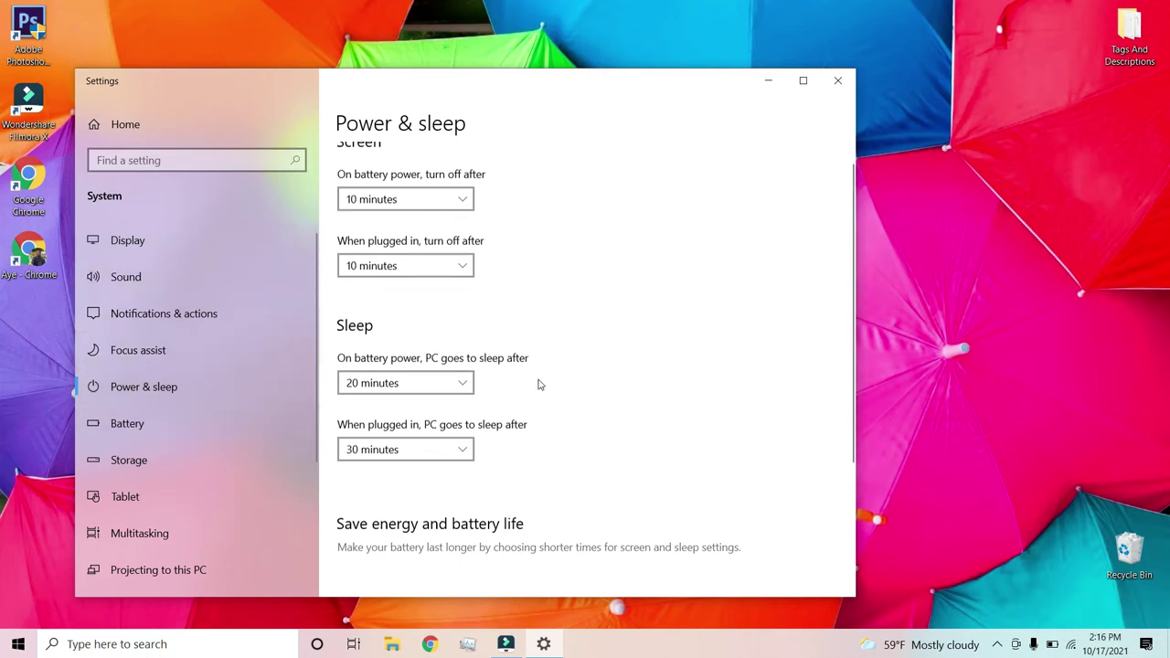
pyautogui.click(428, 414)
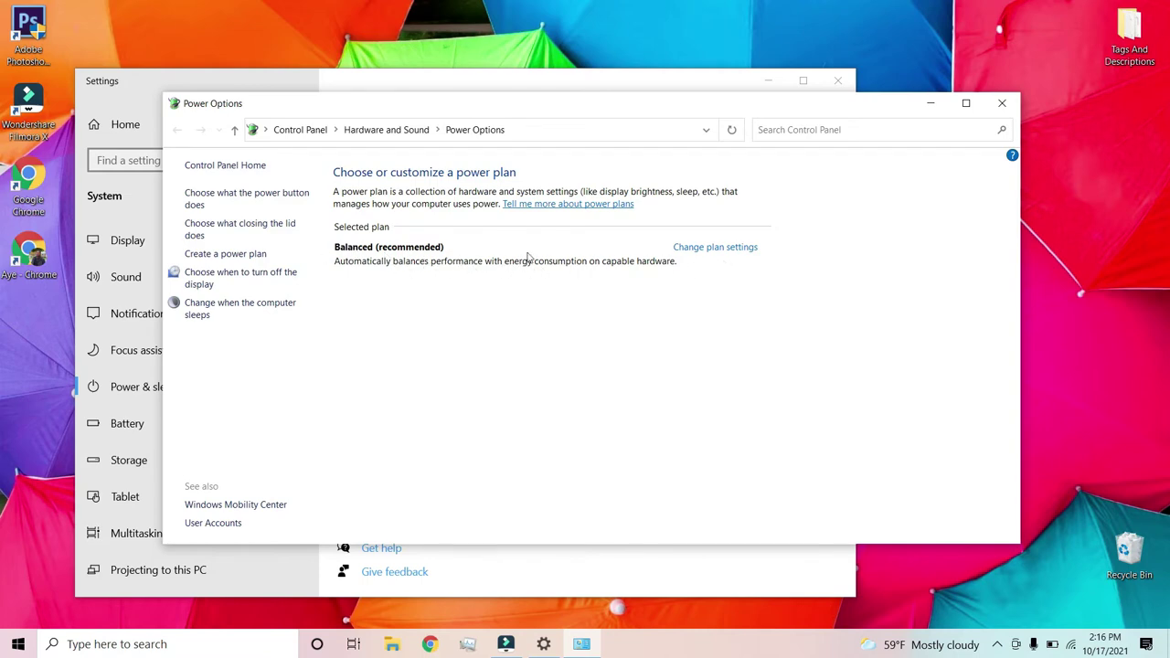
pyautogui.click(1001, 103)
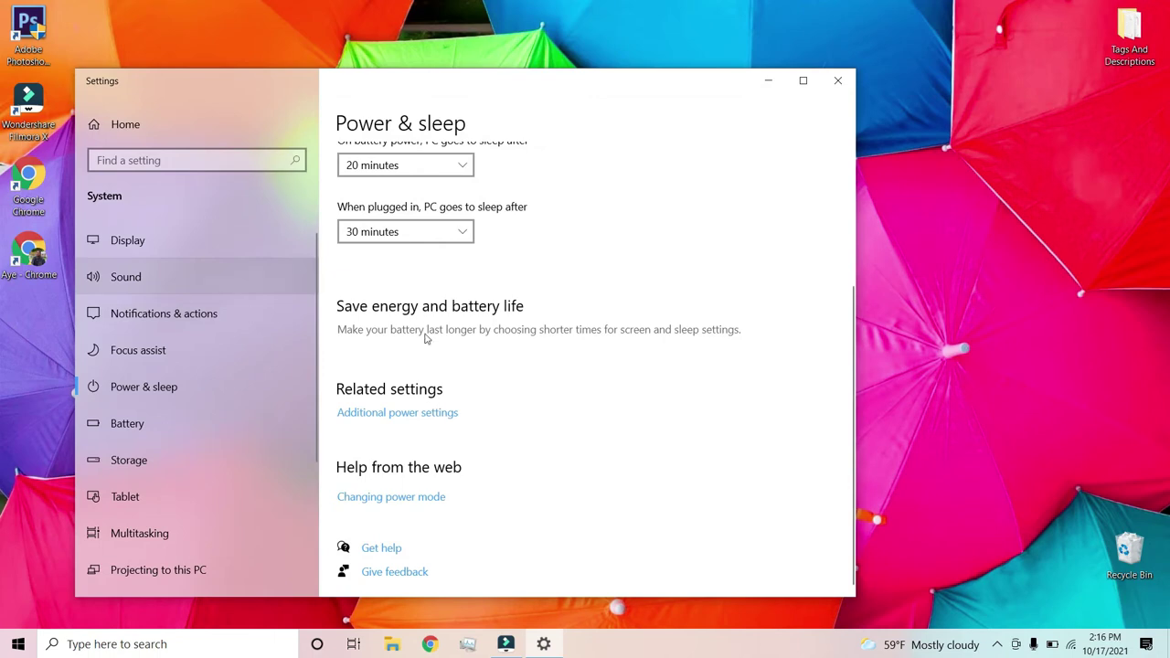
pyautogui.scroll(-3, 174, 332)
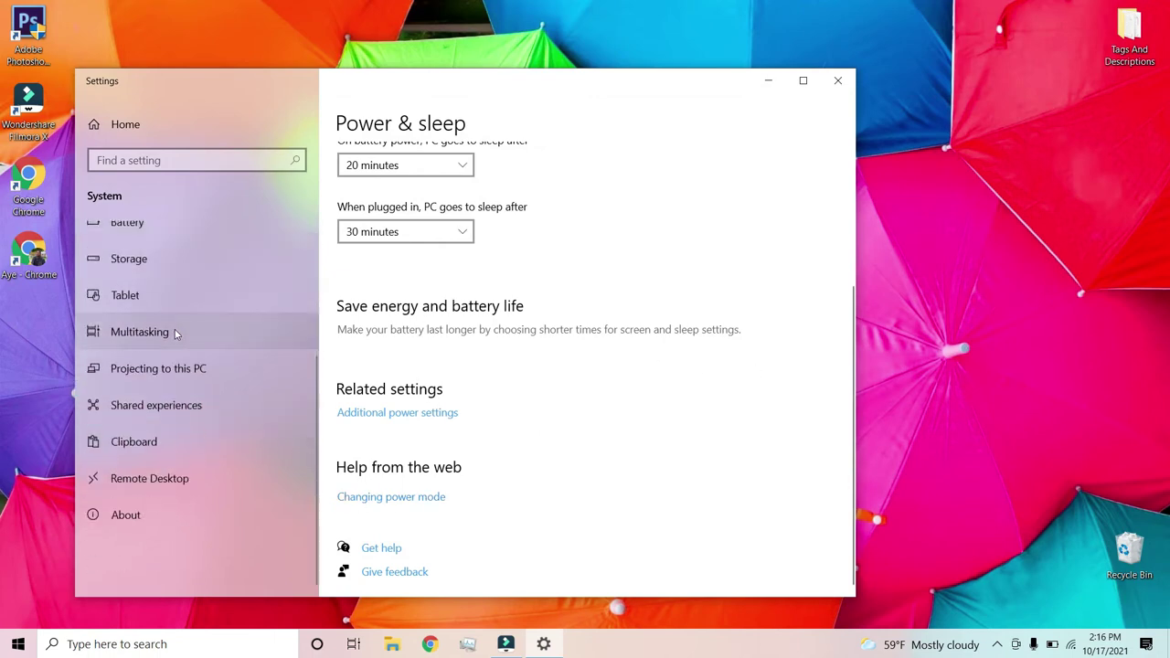
pyautogui.scroll(3, 175, 329)
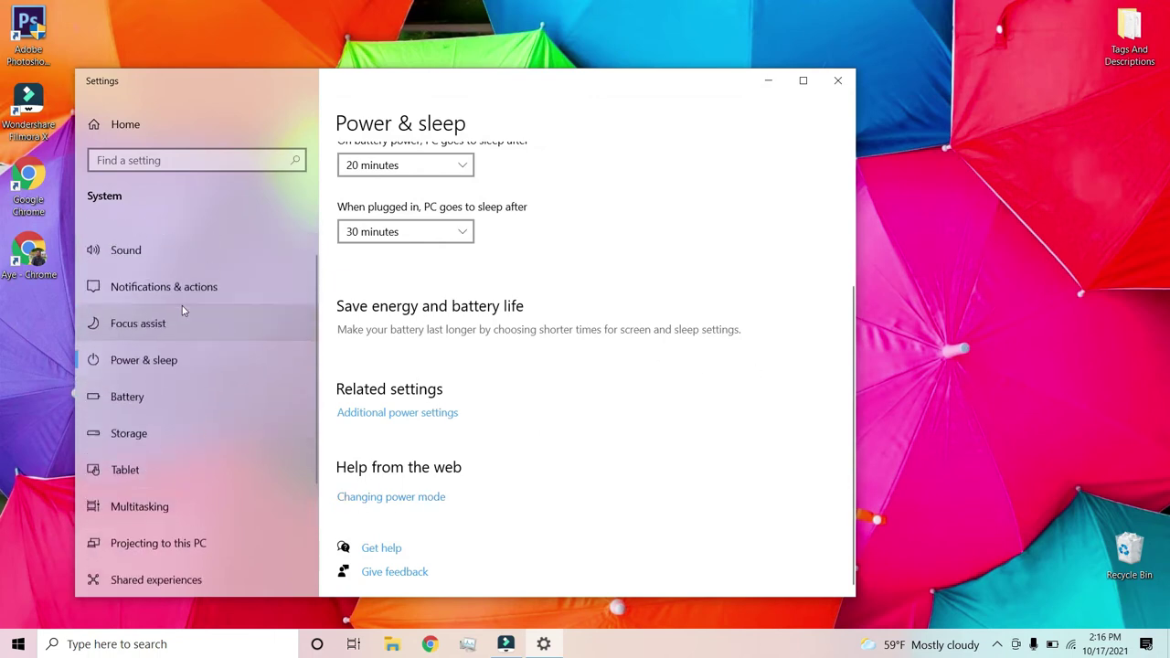
pyautogui.click(837, 81)
pyautogui.click(109, 637)
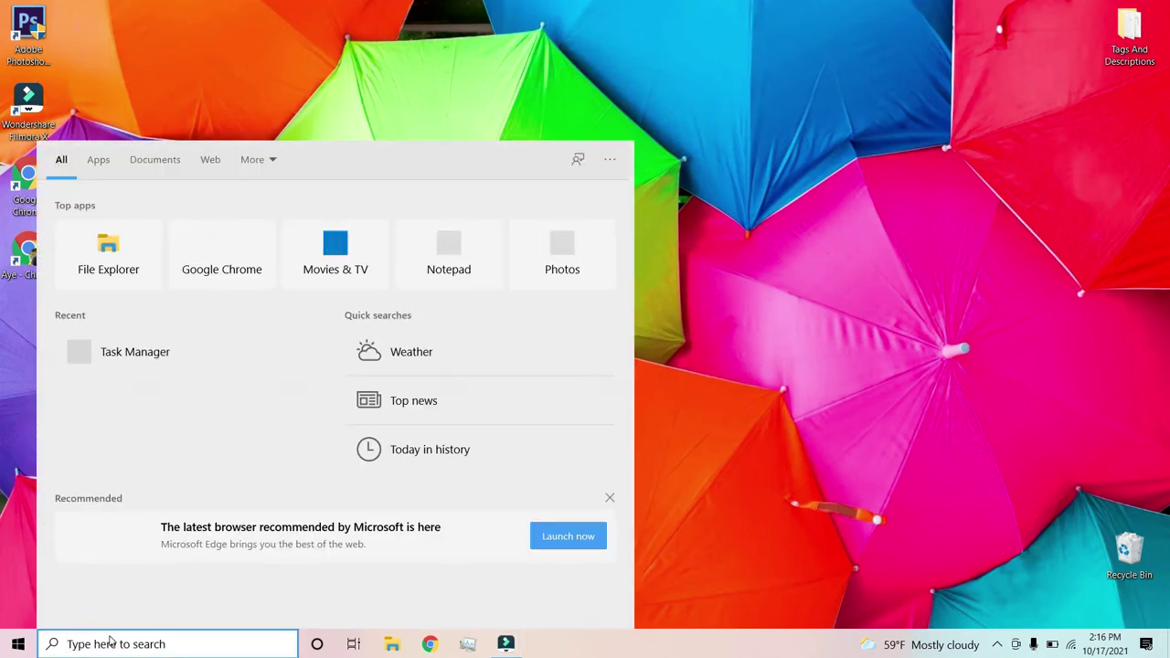
pyautogui.write('update')
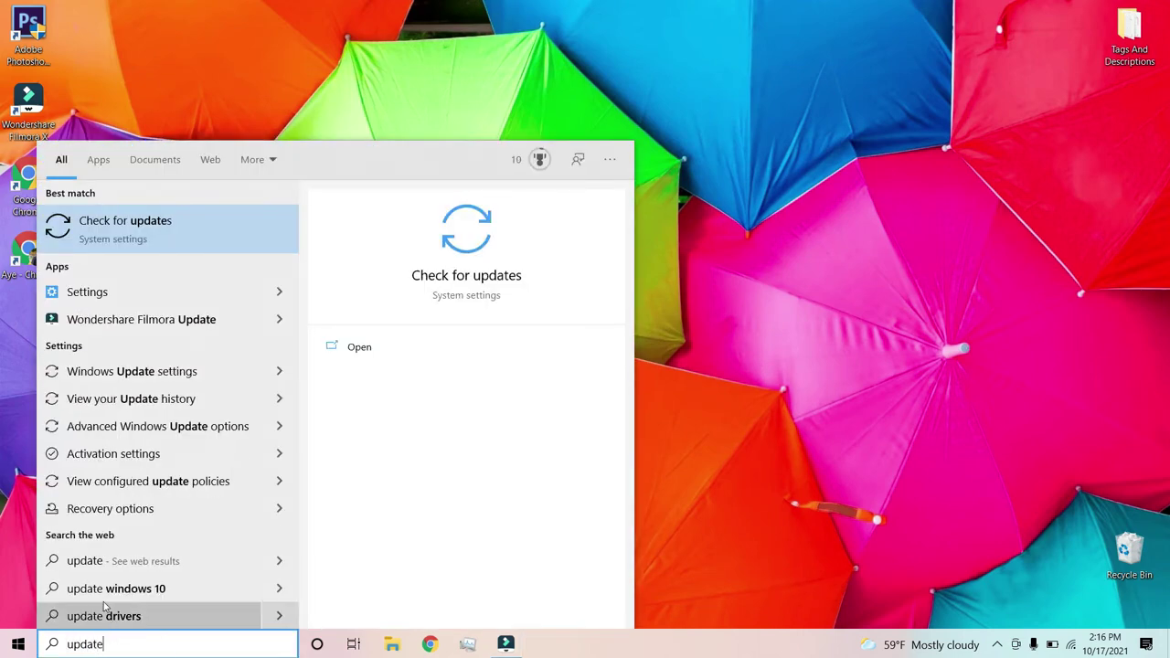
pyautogui.click(144, 226)
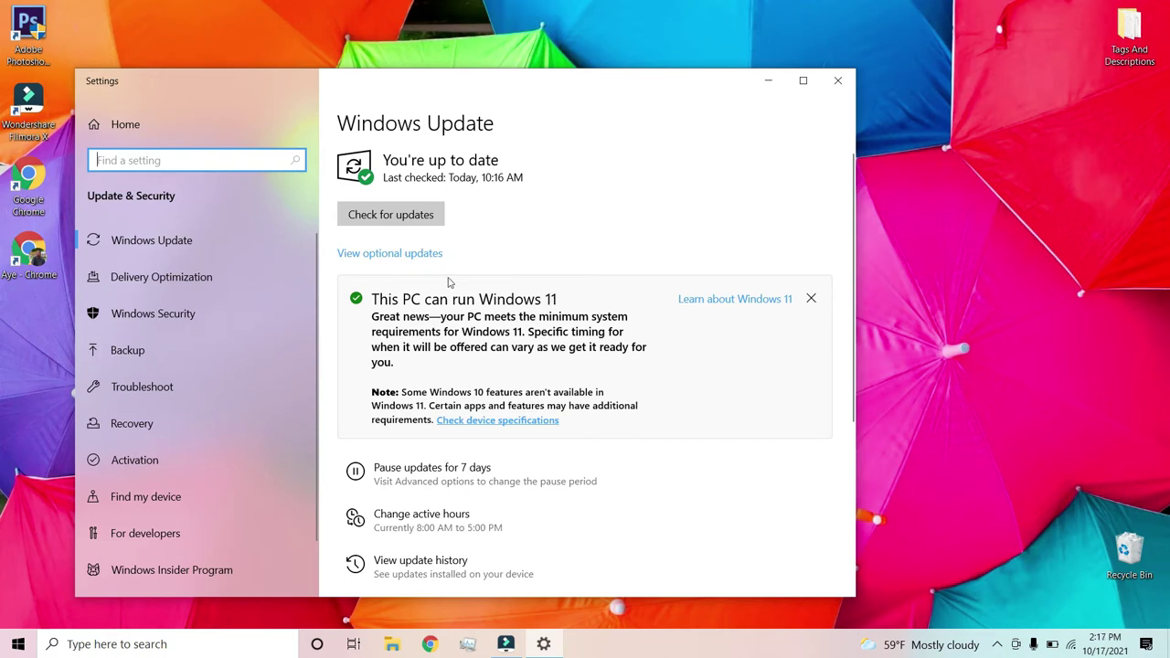
pyautogui.scroll(-2, 618, 235)
pyautogui.scroll(-2, 618, 234)
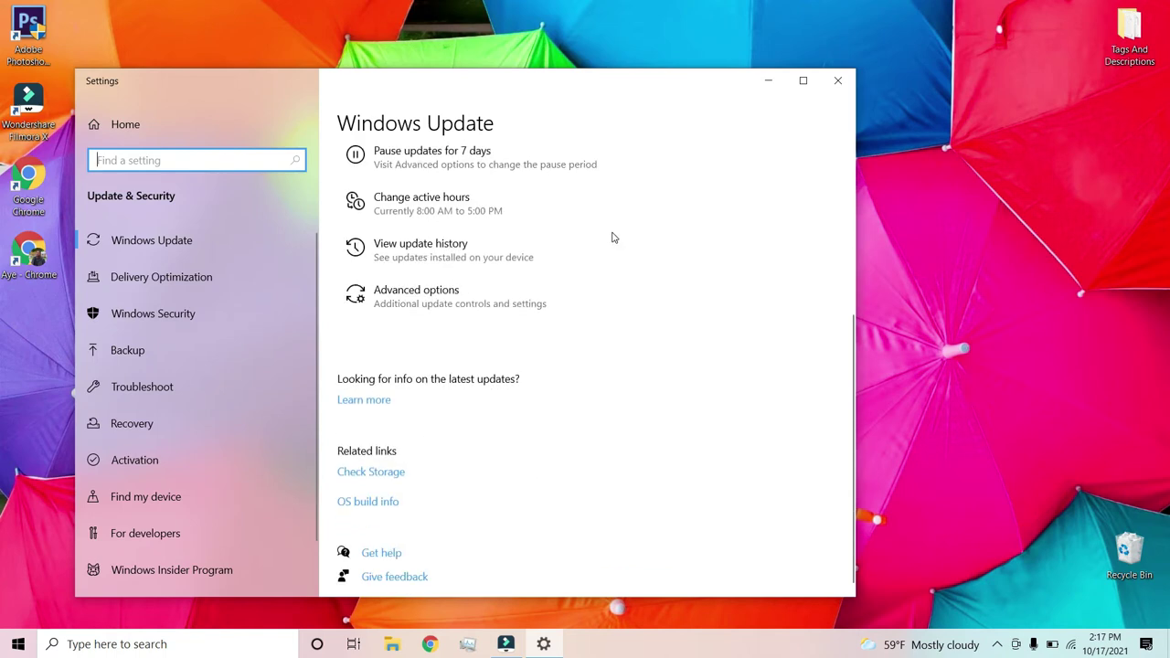
pyautogui.scroll(4, 619, 235)
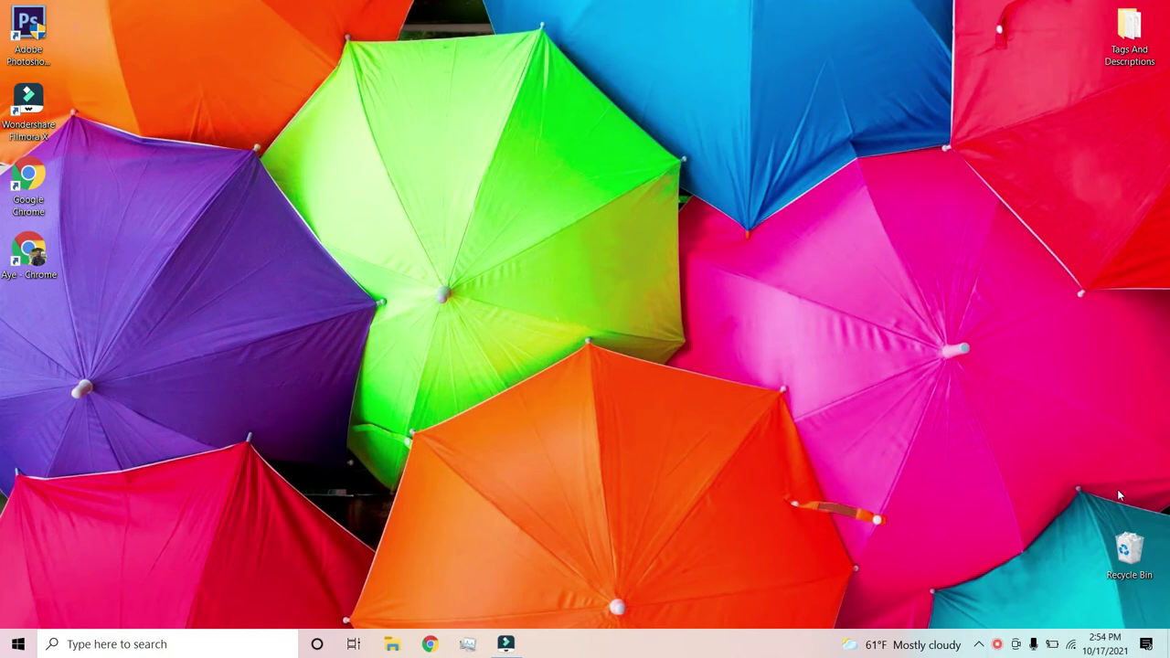
# Open the Recycle Bin, scroll through its deleted items, and sort them by name ascending.
pyautogui.doubleClick(1138, 549)
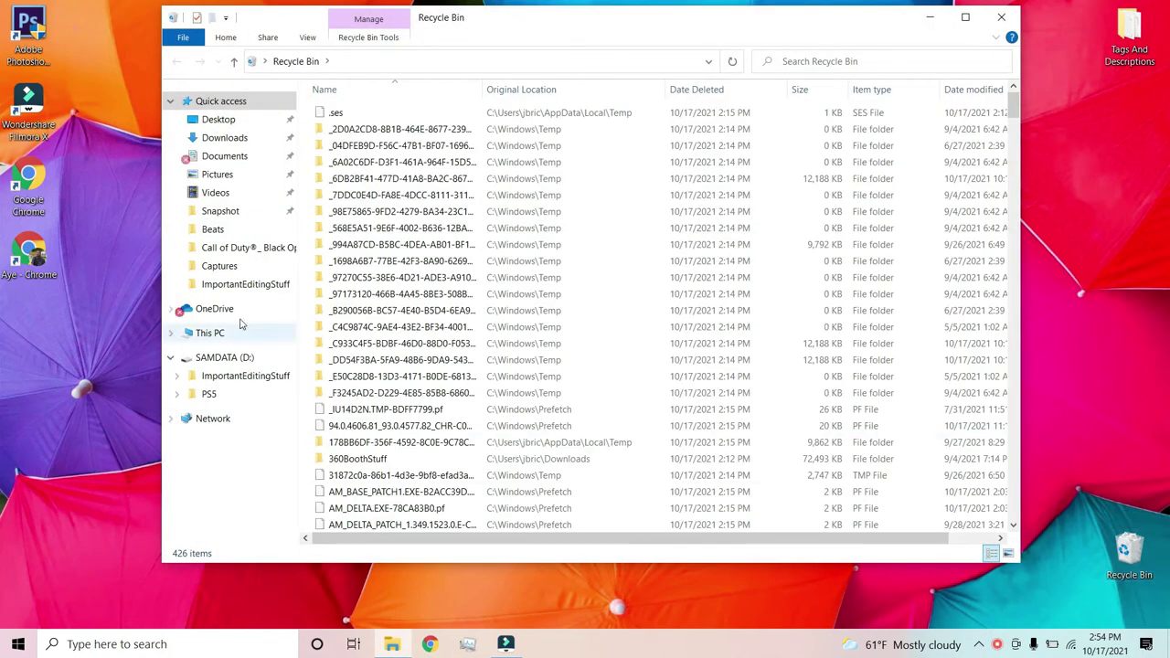
pyautogui.scroll(-5, 470, 229)
pyautogui.scroll(-7, 469, 228)
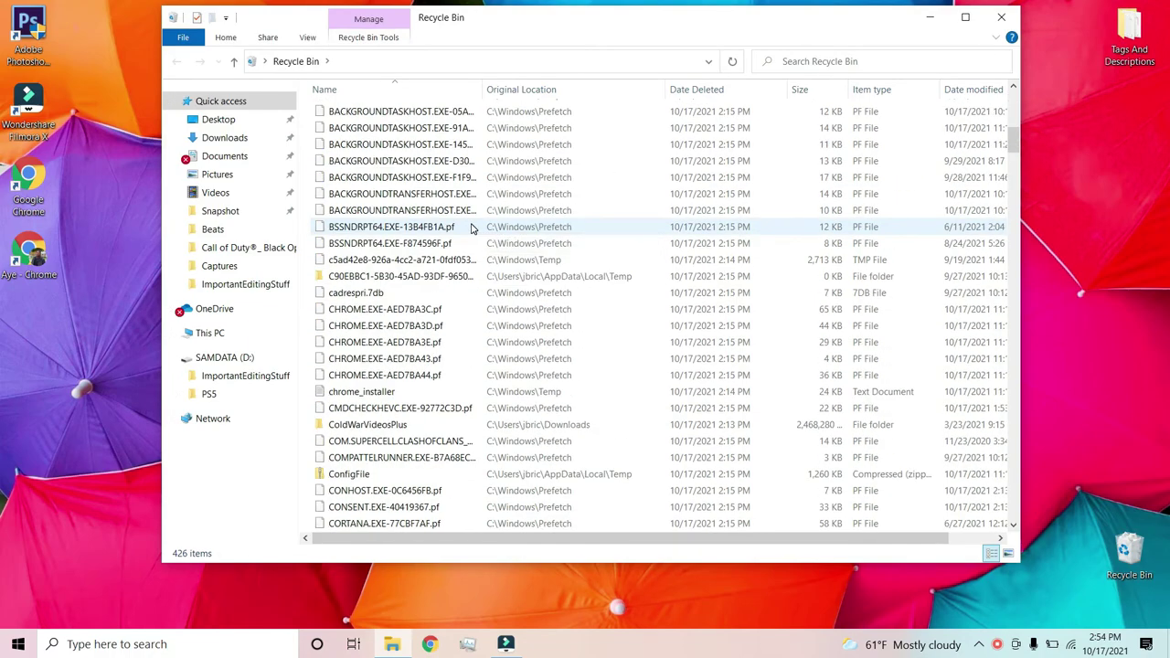
pyautogui.scroll(-4, 471, 229)
pyautogui.scroll(-7, 471, 228)
pyautogui.scroll(-7, 472, 228)
pyautogui.scroll(-7, 471, 228)
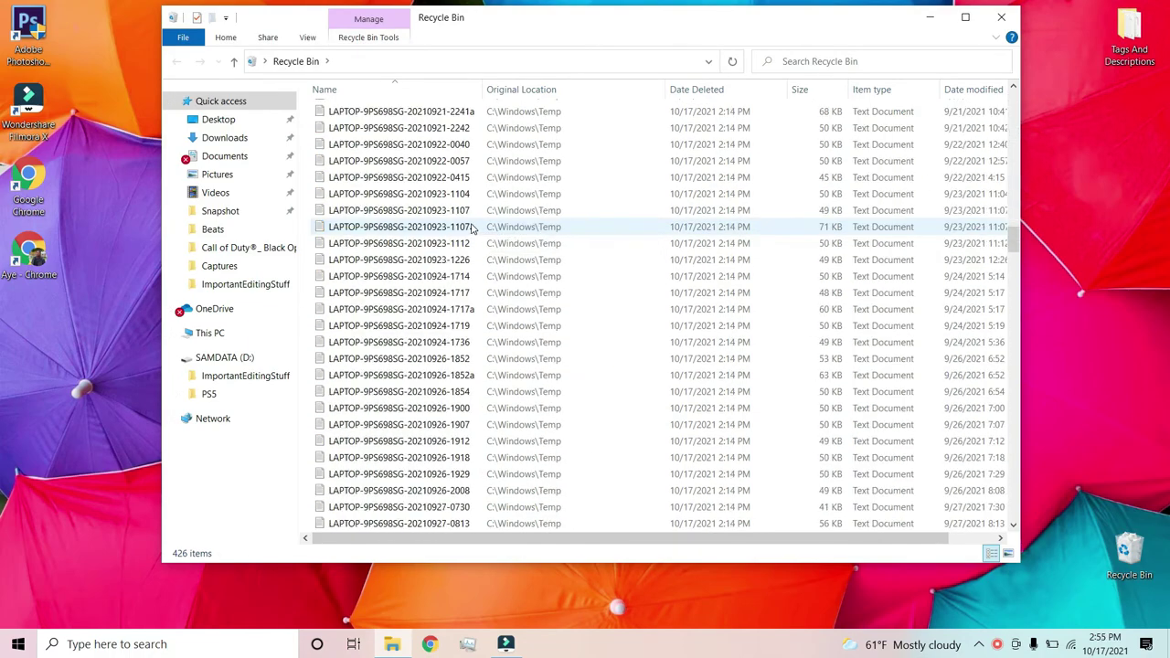
pyautogui.scroll(-5, 471, 229)
pyautogui.scroll(-8, 472, 228)
pyautogui.scroll(-8, 472, 228)
pyautogui.scroll(-8, 472, 228)
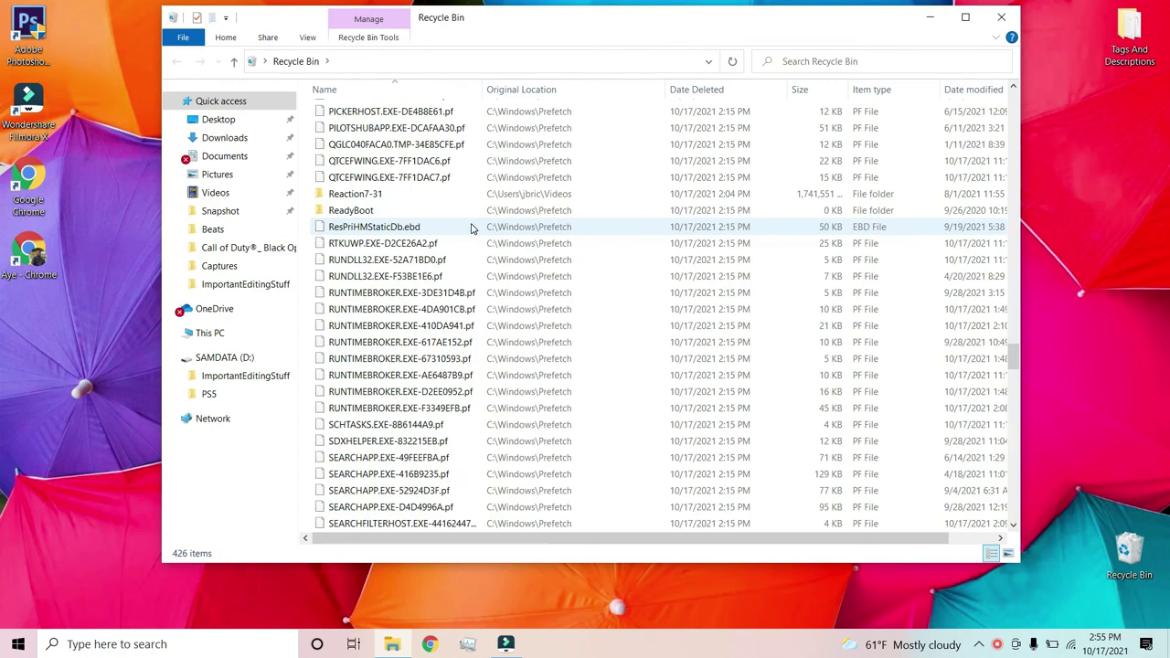
pyautogui.scroll(-8, 472, 229)
pyautogui.scroll(-5, 993, 405)
pyautogui.scroll(10, 992, 405)
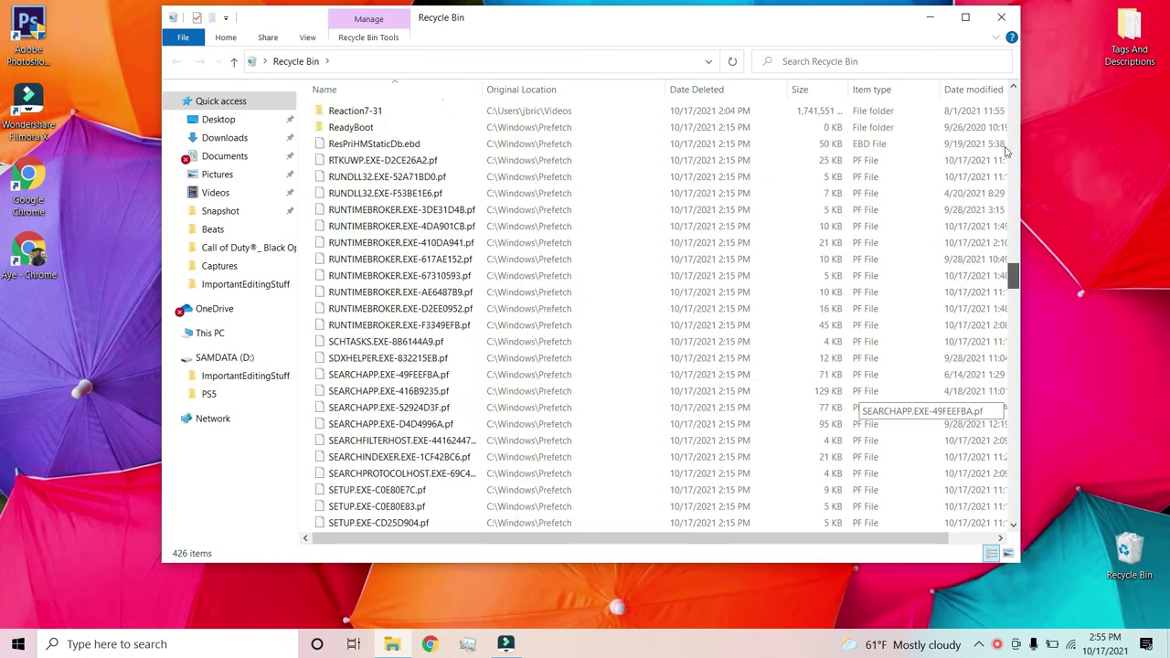
pyautogui.scroll(-10, 992, 405)
pyautogui.press('Home')
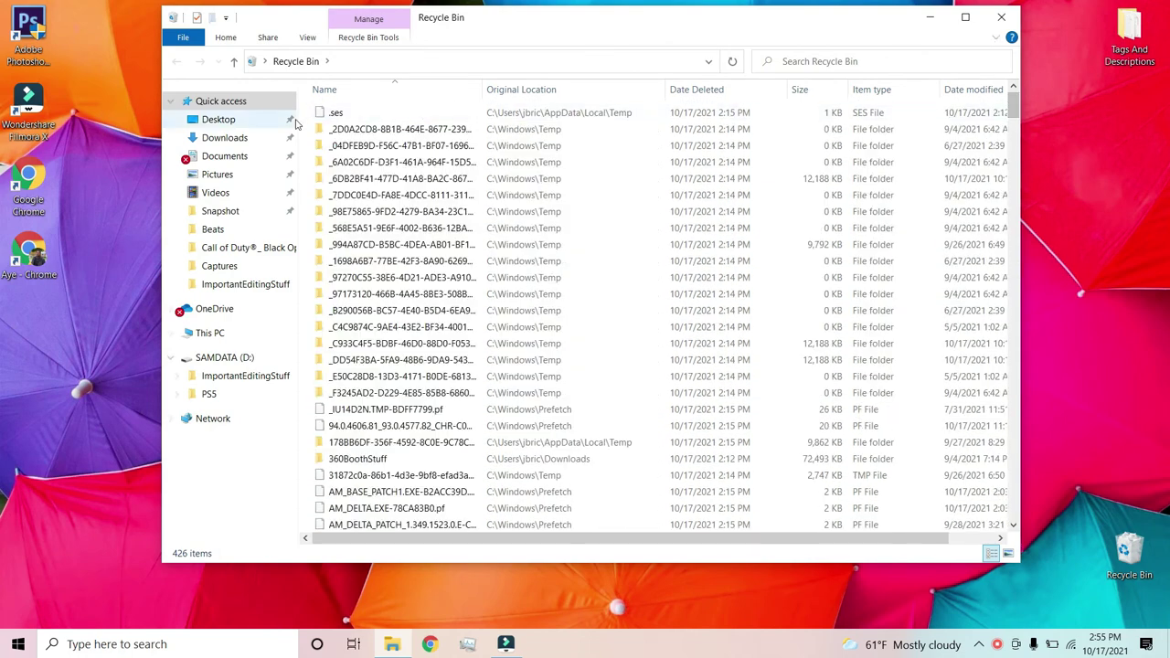
pyautogui.rightClick(308, 113)
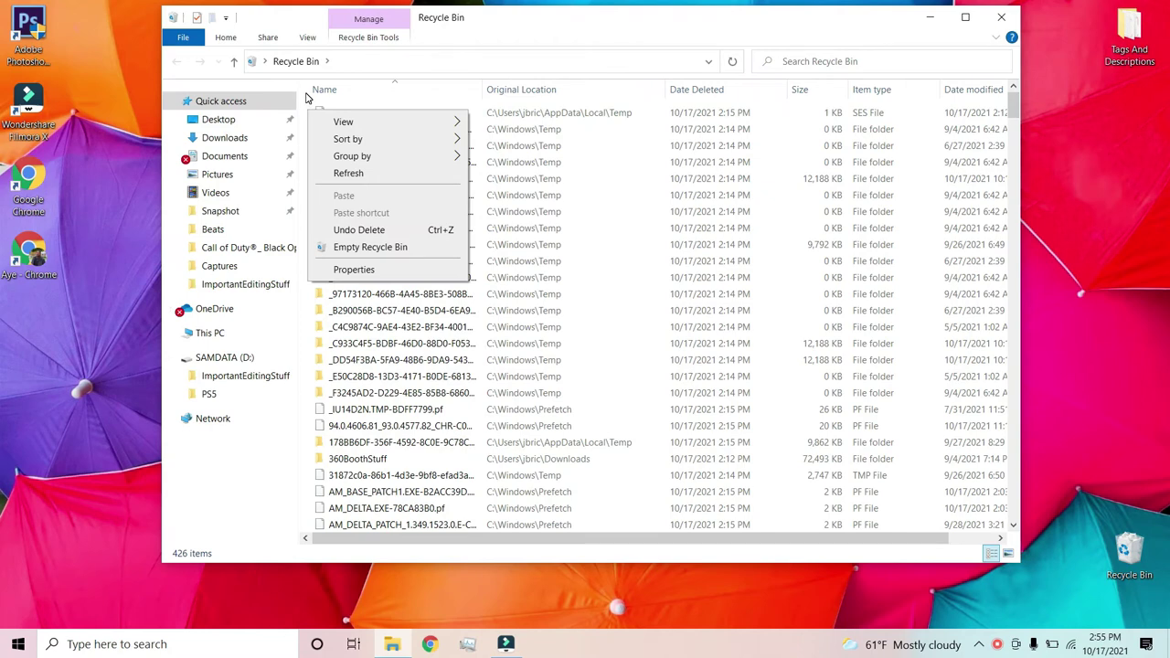
pyautogui.click(308, 97)
pyautogui.click(317, 99)
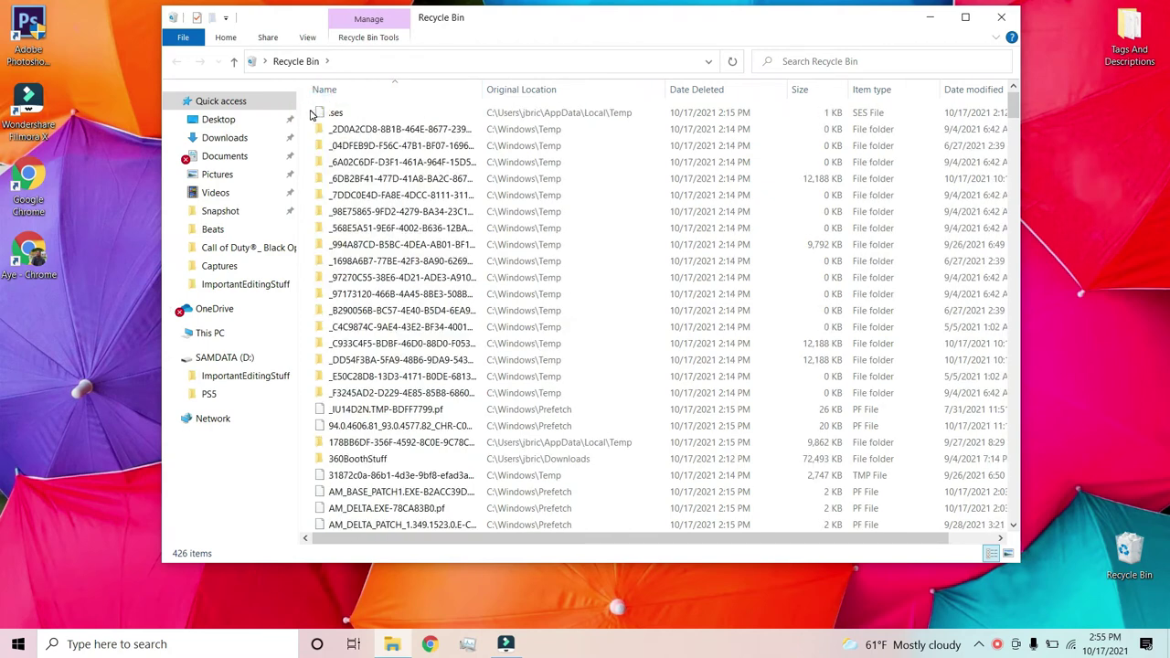
# Empty all 3,765 Recycle Bin items, confirming and granting admin permission, then close it.
pyautogui.rightClick(311, 112)
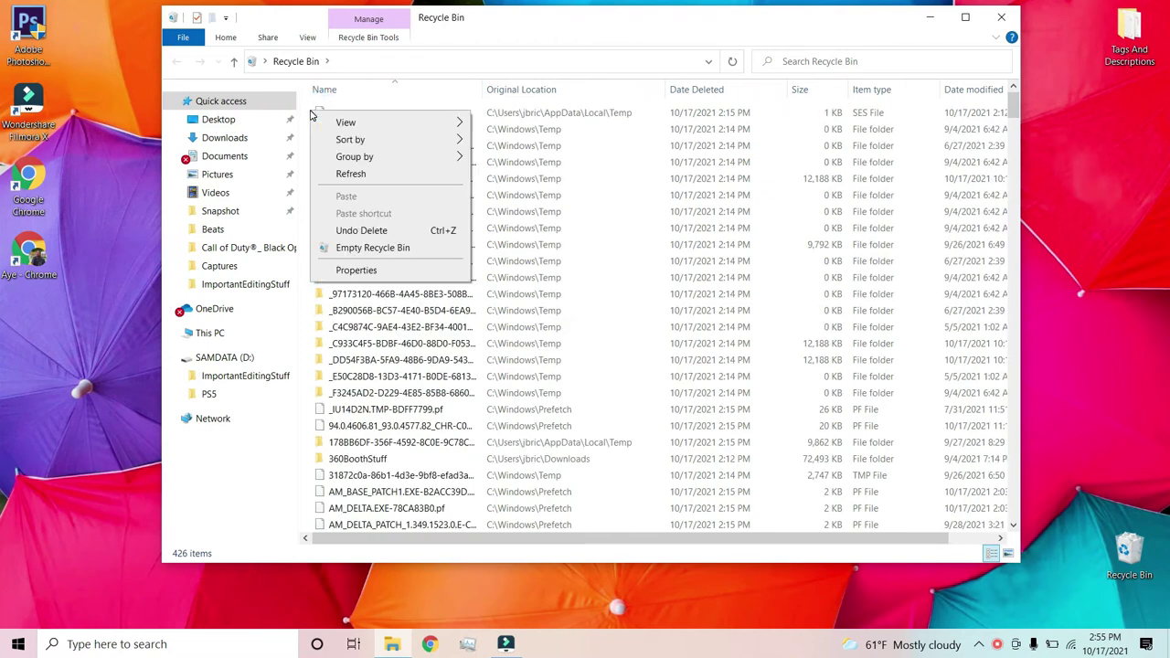
pyautogui.click(357, 248)
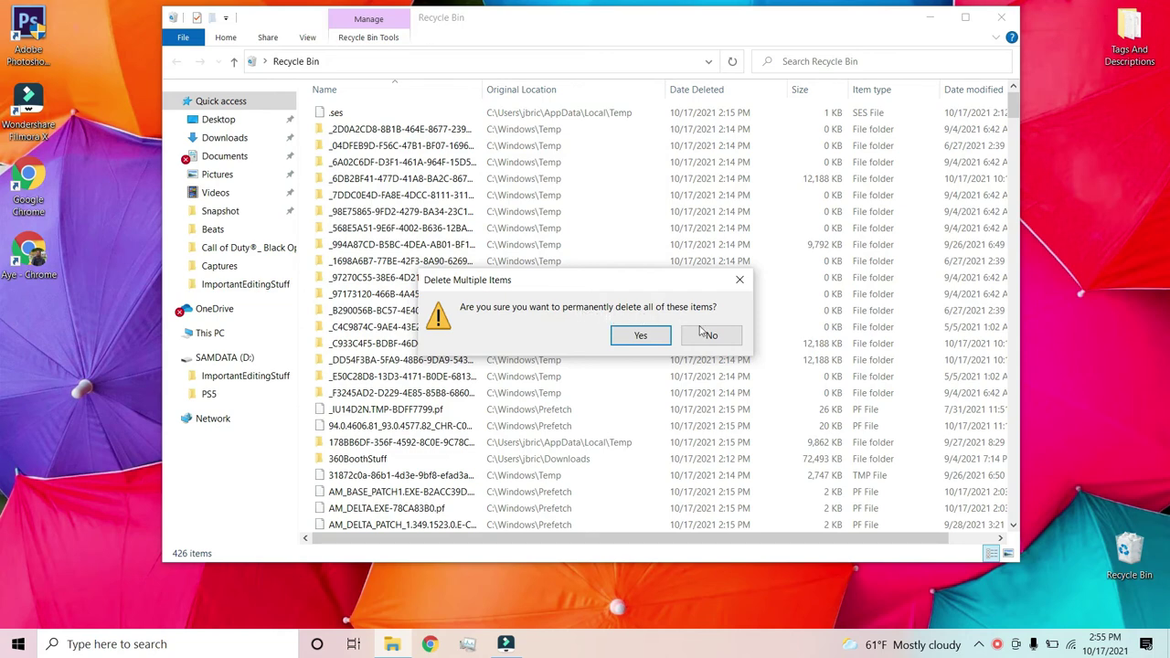
pyautogui.click(640, 336)
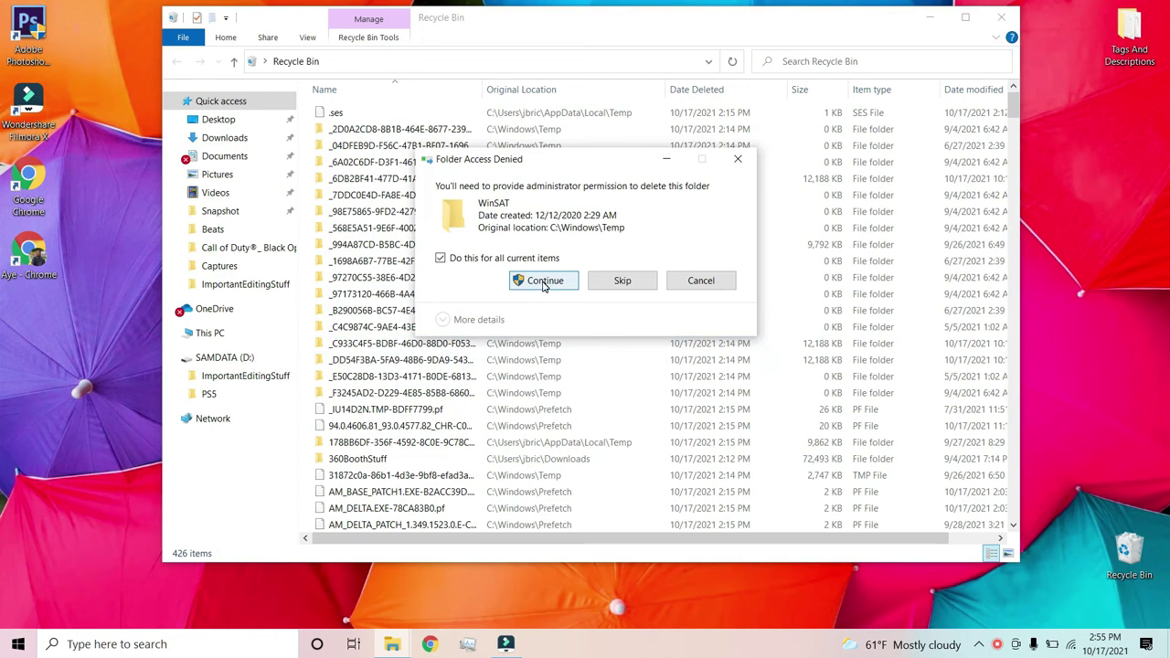
pyautogui.click(545, 282)
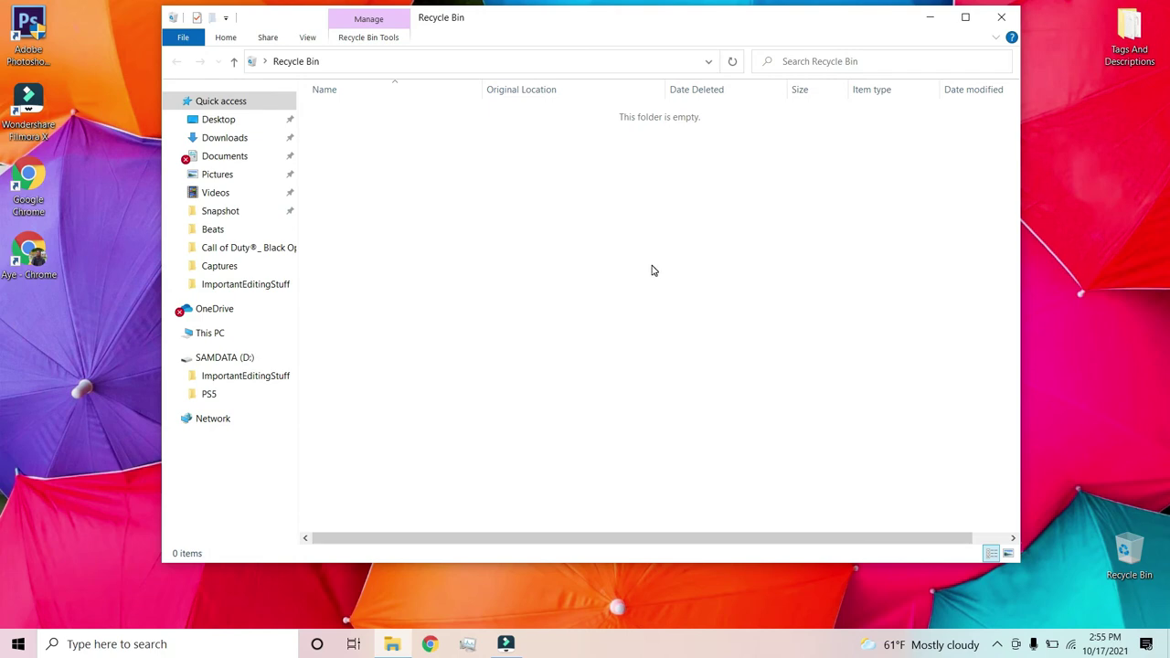
pyautogui.click(1000, 17)
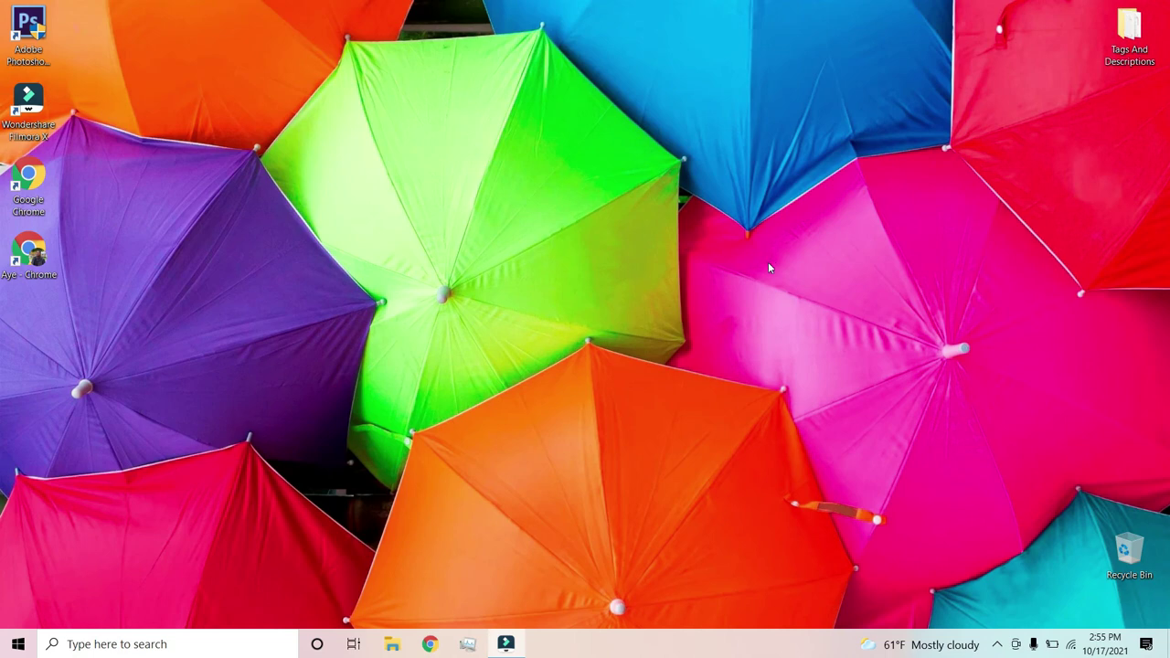